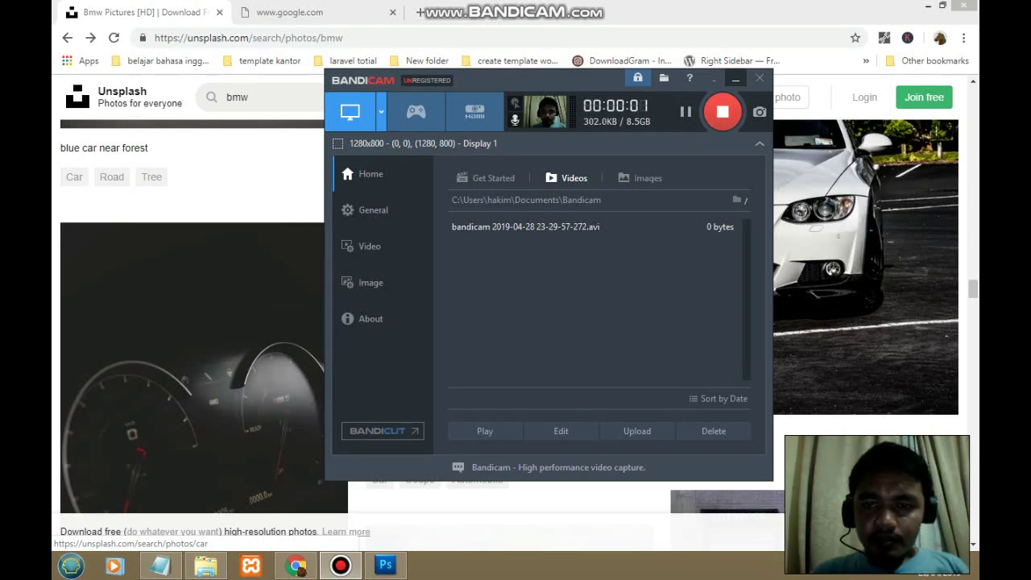
Minimize the Bandicam window and scroll down through the Unsplash 'bmw' photo results.
{"action": "left_click", "coordinate": [735, 79]}
{"action": "mouse_move", "coordinate": [509, 335]}
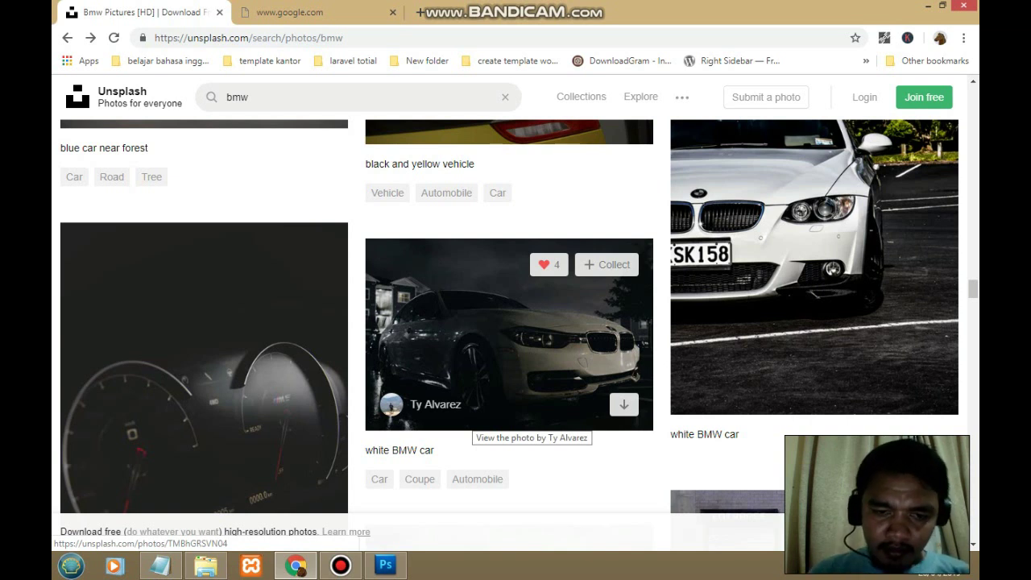
{"action": "scroll", "coordinate": [500, 419], "scroll_direction": "down", "scroll_amount": 3}
{"action": "scroll", "coordinate": [500, 419], "scroll_direction": "down", "scroll_amount": 2}
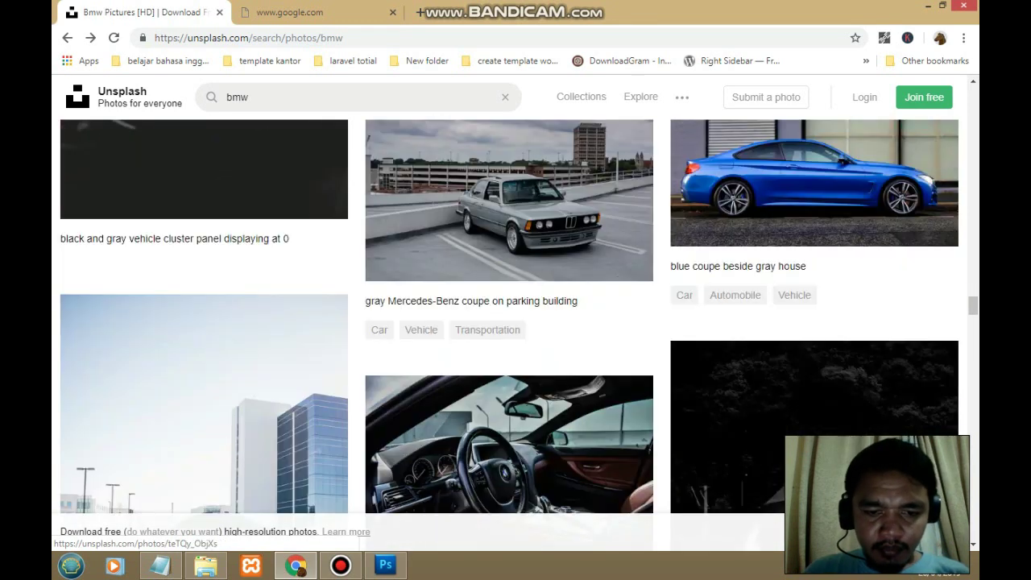
{"action": "scroll", "coordinate": [499, 419], "scroll_direction": "down", "scroll_amount": 2}
{"action": "scroll", "coordinate": [510, 338], "scroll_direction": "down", "scroll_amount": 2}
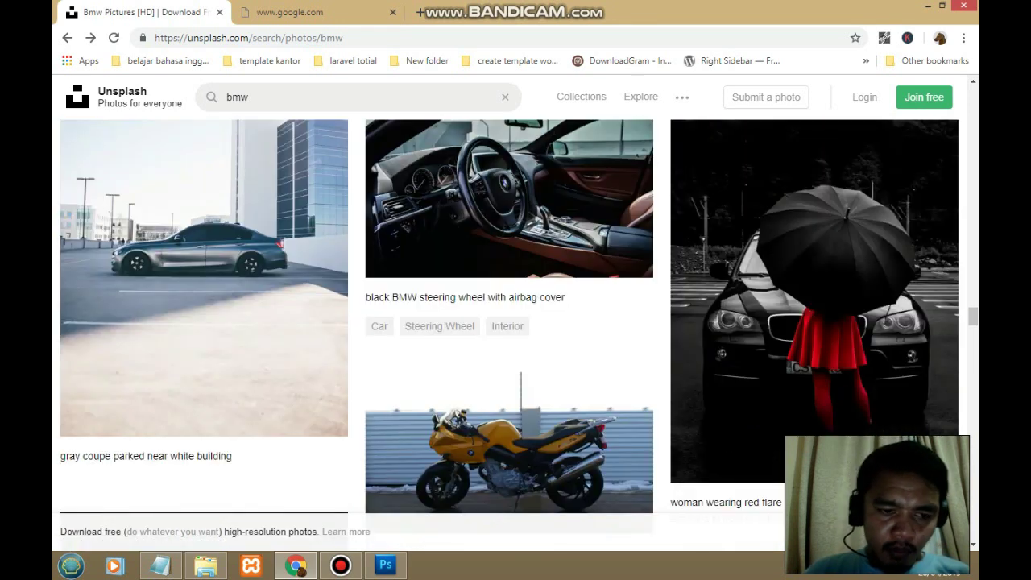
{"action": "scroll", "coordinate": [509, 339], "scroll_direction": "down", "scroll_amount": 1}
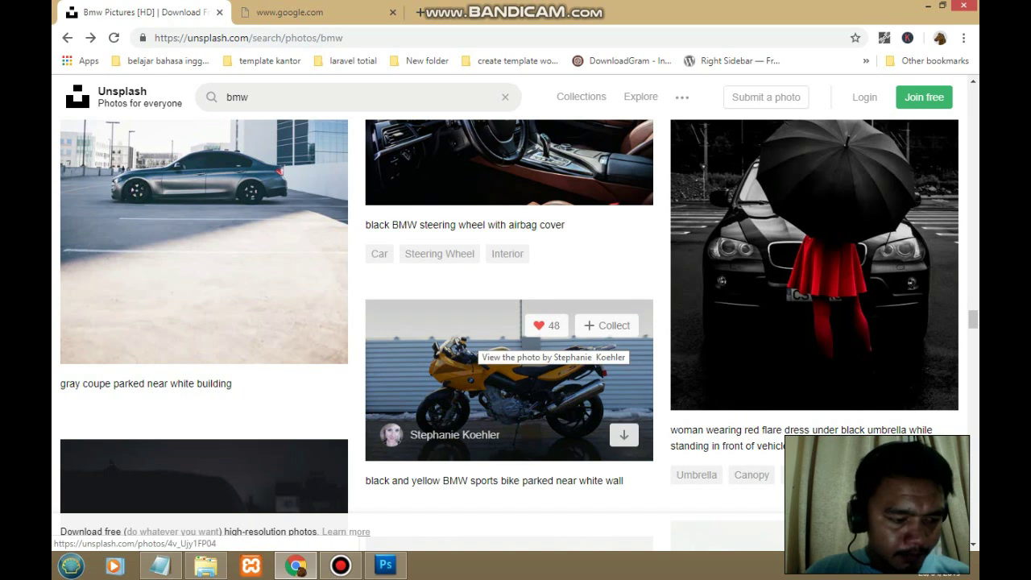
{"action": "scroll", "coordinate": [484, 346], "scroll_direction": "down", "scroll_amount": 5}
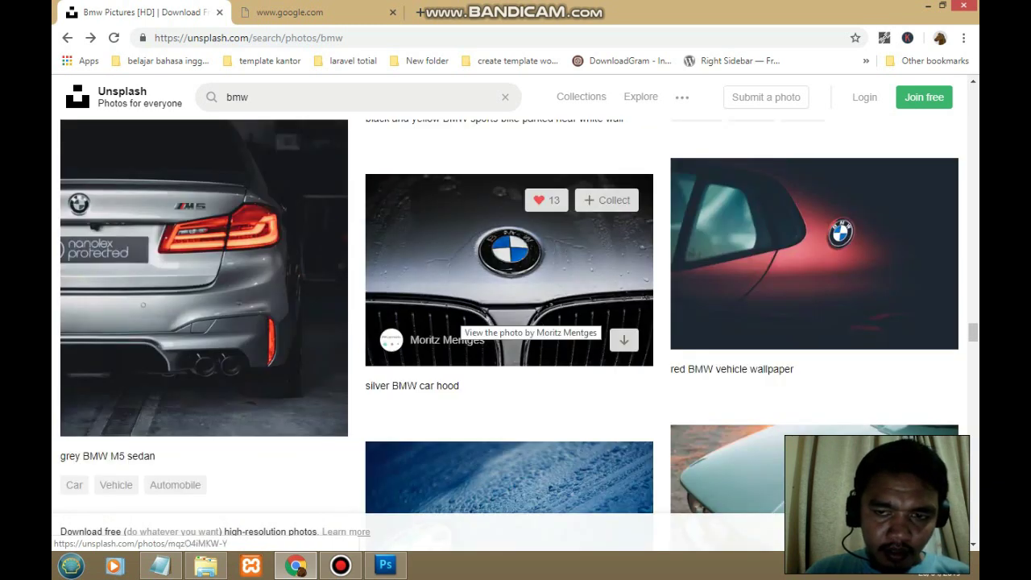
{"action": "scroll", "coordinate": [484, 346], "scroll_direction": "down", "scroll_amount": 1}
{"action": "scroll", "coordinate": [445, 244], "scroll_direction": "down", "scroll_amount": 1}
{"action": "scroll", "coordinate": [445, 244], "scroll_direction": "down", "scroll_amount": 2}
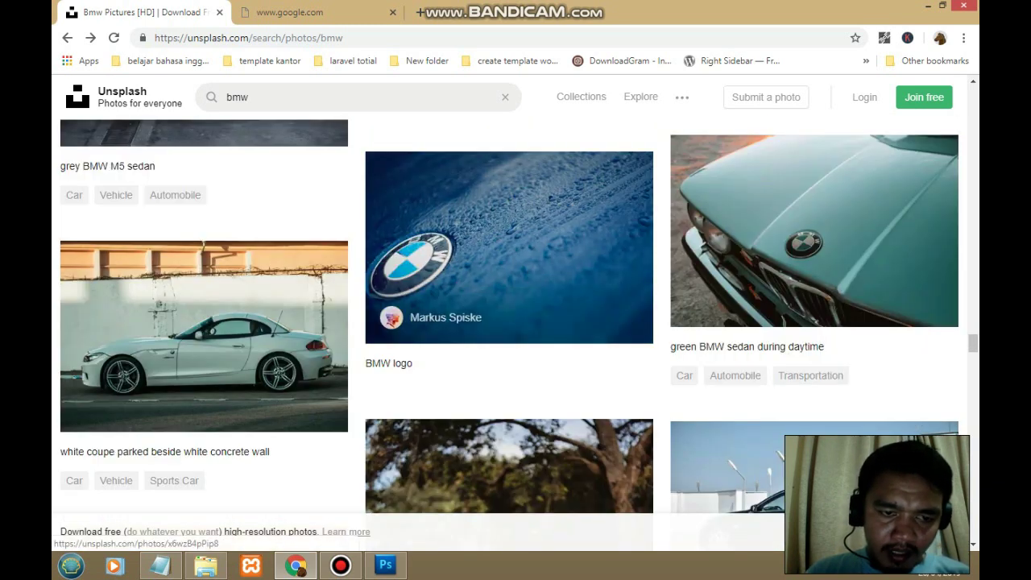
{"action": "scroll", "coordinate": [445, 244], "scroll_direction": "down", "scroll_amount": 1}
{"action": "scroll", "coordinate": [446, 244], "scroll_direction": "down", "scroll_amount": 2}
{"action": "scroll", "coordinate": [446, 244], "scroll_direction": "down", "scroll_amount": 4}
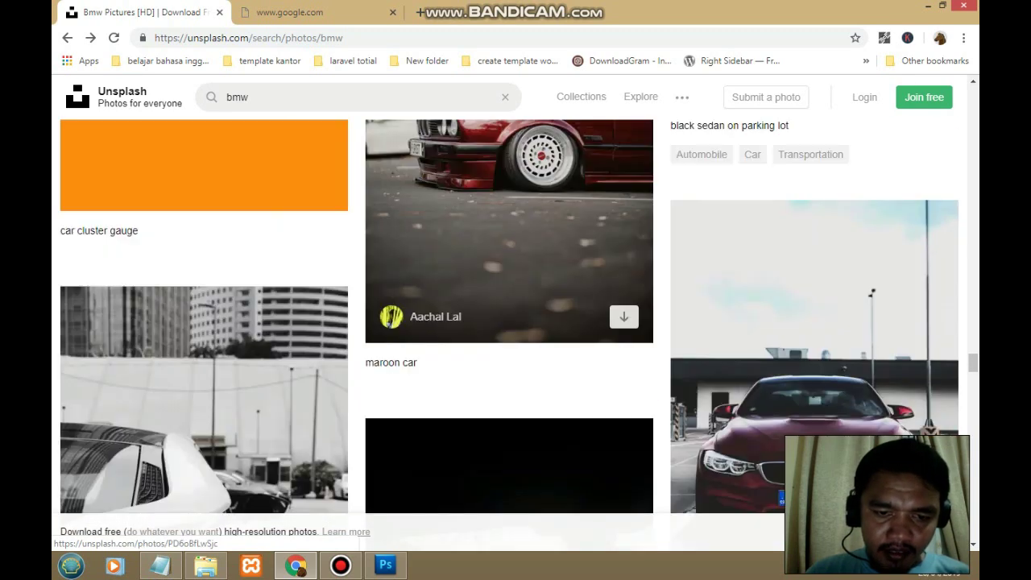
Scroll back up to the top of the 'bmw' search results.
{"action": "scroll", "coordinate": [445, 244], "scroll_direction": "up", "scroll_amount": 2}
{"action": "scroll", "coordinate": [509, 322], "scroll_direction": "up", "scroll_amount": 3}
{"action": "scroll", "coordinate": [509, 322], "scroll_direction": "up", "scroll_amount": 3}
{"action": "scroll", "coordinate": [509, 322], "scroll_direction": "up", "scroll_amount": 3}
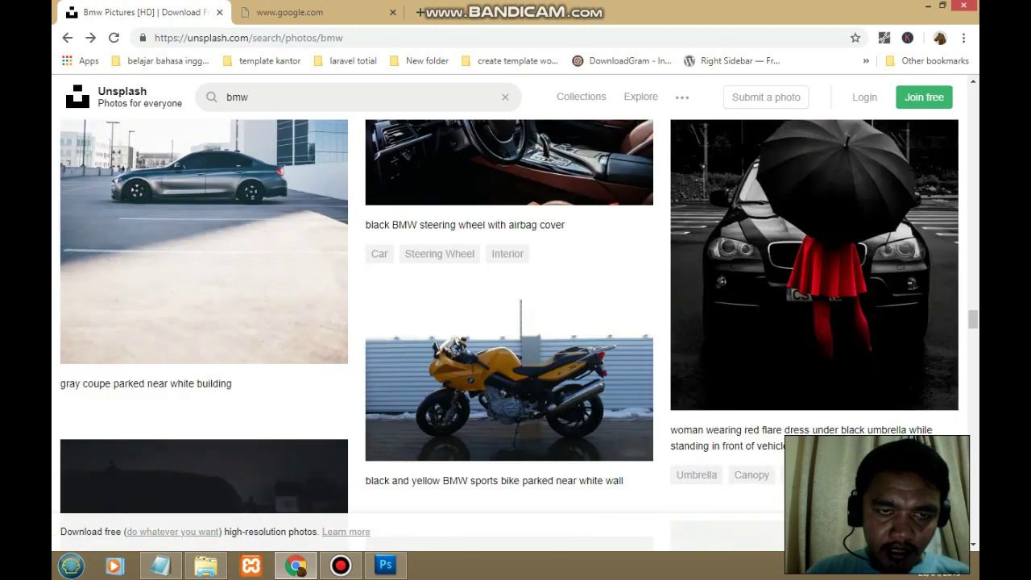
{"action": "scroll", "coordinate": [510, 322], "scroll_direction": "up", "scroll_amount": 3}
{"action": "scroll", "coordinate": [509, 323], "scroll_direction": "up", "scroll_amount": 3}
{"action": "scroll", "coordinate": [510, 323], "scroll_direction": "up", "scroll_amount": 3}
{"action": "scroll", "coordinate": [510, 323], "scroll_direction": "up", "scroll_amount": 3}
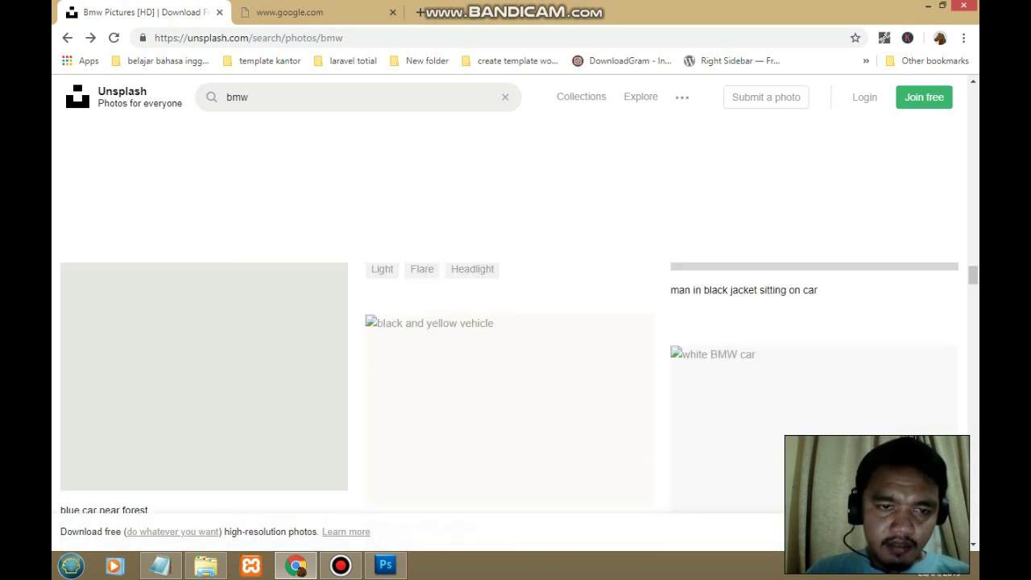
{"action": "scroll", "coordinate": [510, 323], "scroll_direction": "up", "scroll_amount": 2}
{"action": "scroll", "coordinate": [509, 322], "scroll_direction": "up", "scroll_amount": 3}
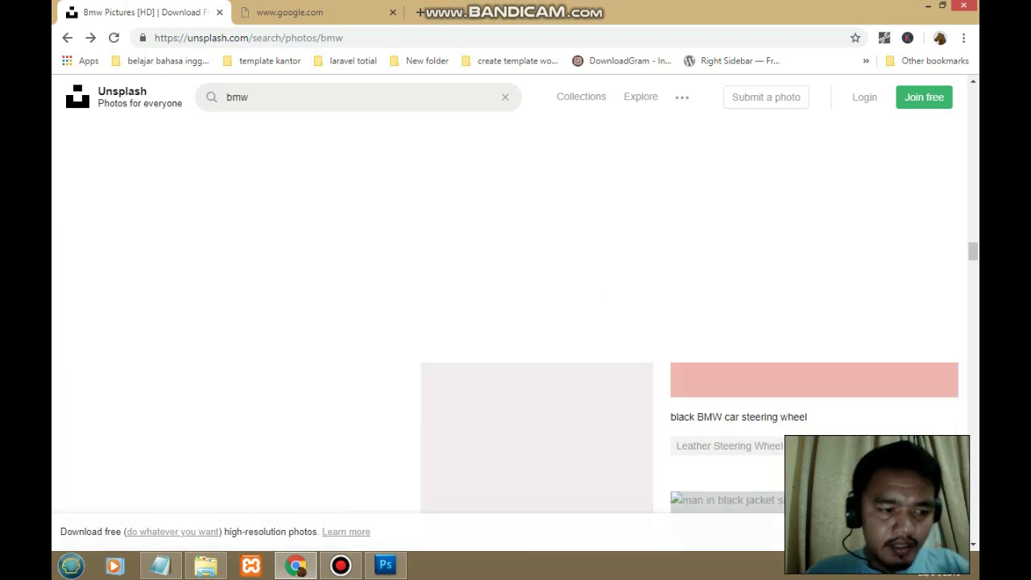
{"action": "scroll", "coordinate": [510, 323], "scroll_direction": "up", "scroll_amount": 3}
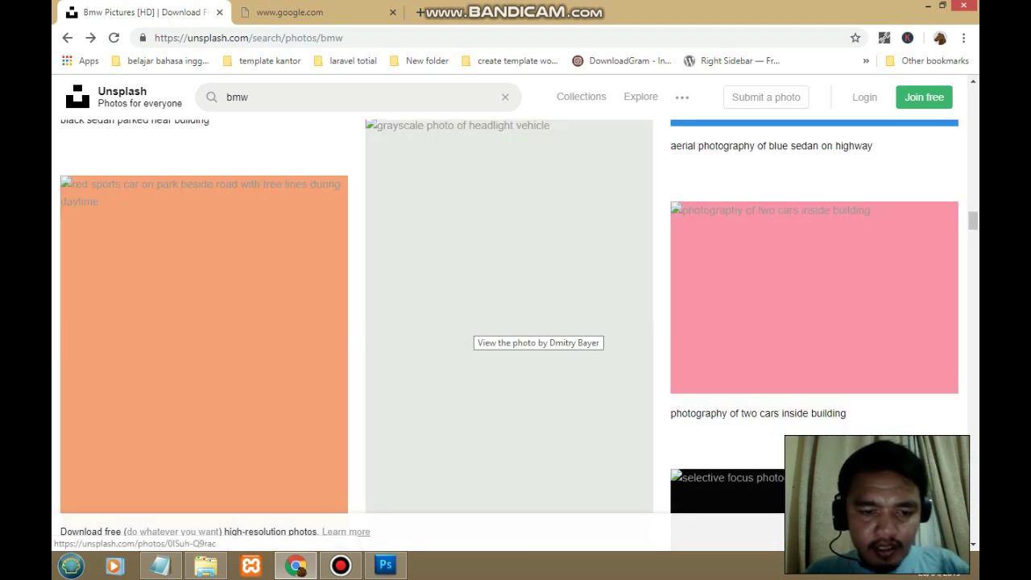
Bring up bmwsite1.psd, glance through its layers, then switch to the bmw website folder in Explorer.
{"action": "left_click", "coordinate": [386, 565]}
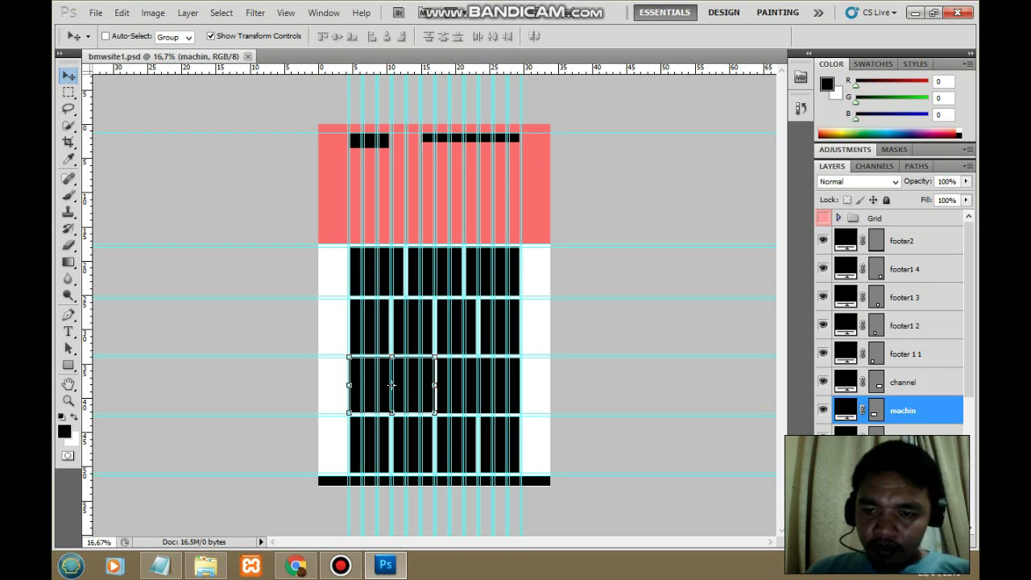
{"action": "scroll", "coordinate": [890, 322], "scroll_direction": "down", "scroll_amount": 2}
{"action": "scroll", "coordinate": [890, 322], "scroll_direction": "down", "scroll_amount": 2}
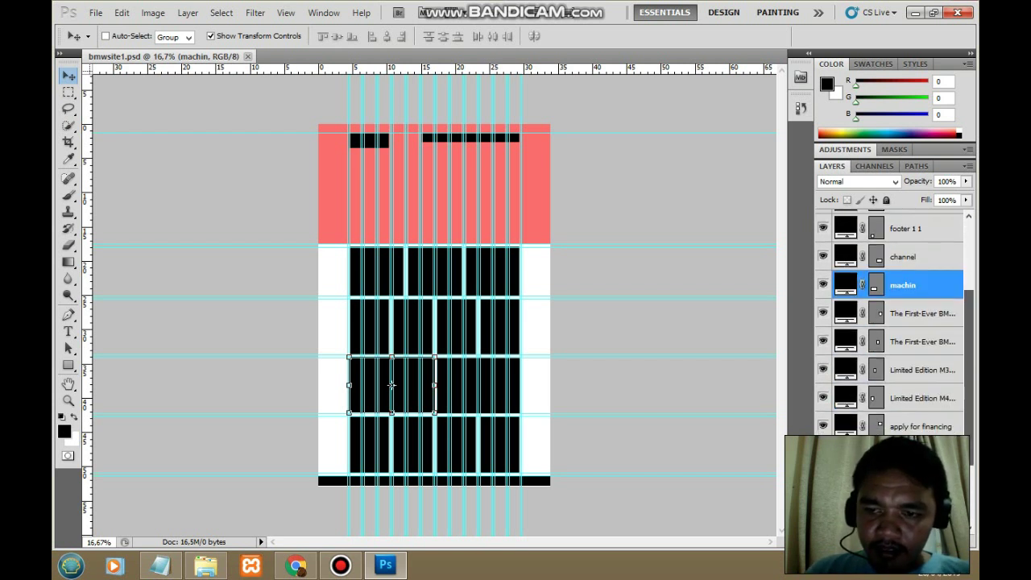
{"action": "scroll", "coordinate": [891, 322], "scroll_direction": "up", "scroll_amount": 1}
{"action": "scroll", "coordinate": [890, 322], "scroll_direction": "up", "scroll_amount": 3}
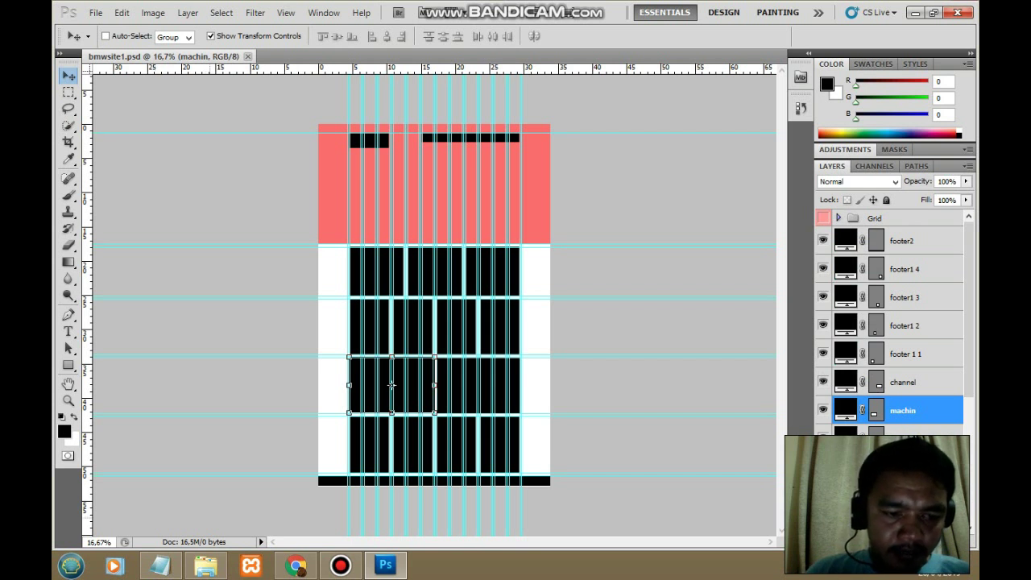
{"action": "left_click", "coordinate": [206, 566]}
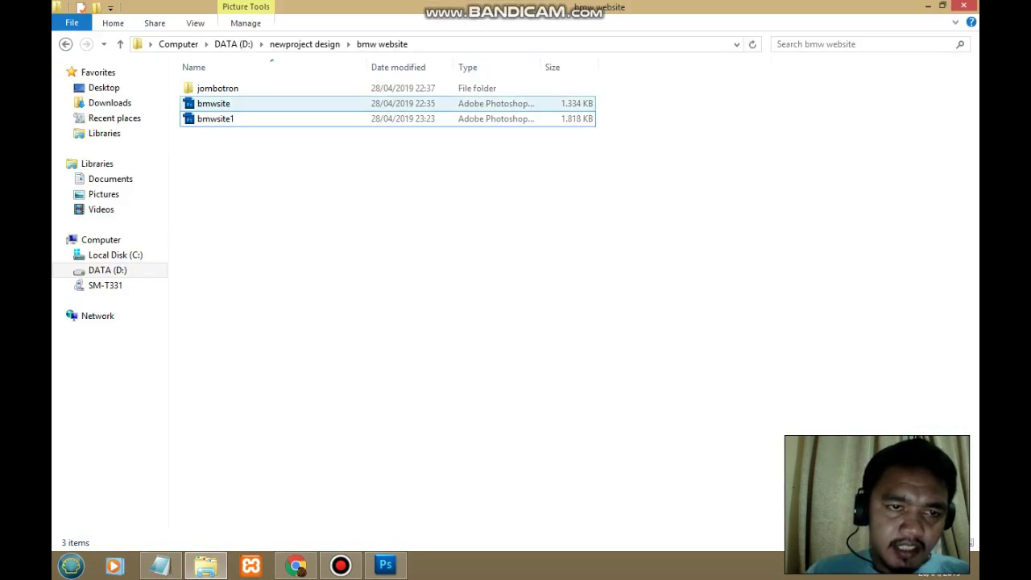
{"action": "left_click", "coordinate": [387, 242]}
{"action": "key", "text": "BackSpace"}
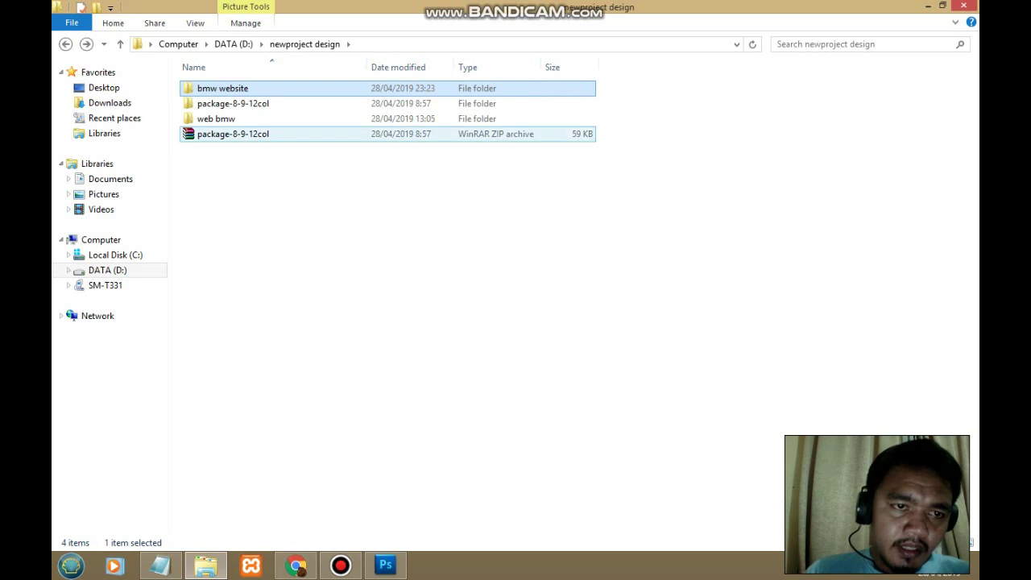
{"action": "double_click", "coordinate": [211, 119]}
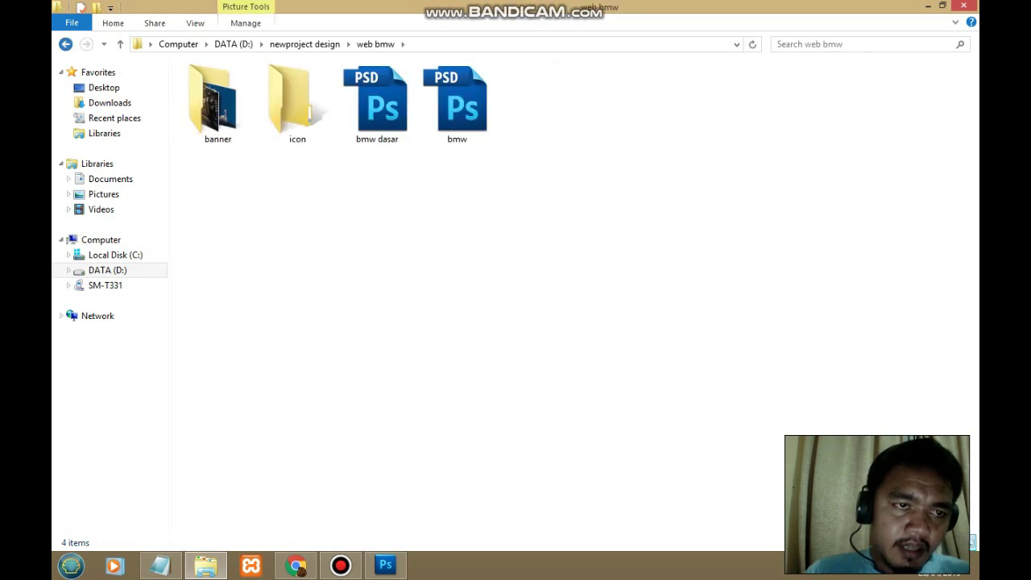
{"action": "key", "text": "BackSpace"}
{"action": "key", "text": "Up"}
{"action": "key", "text": "Return"}
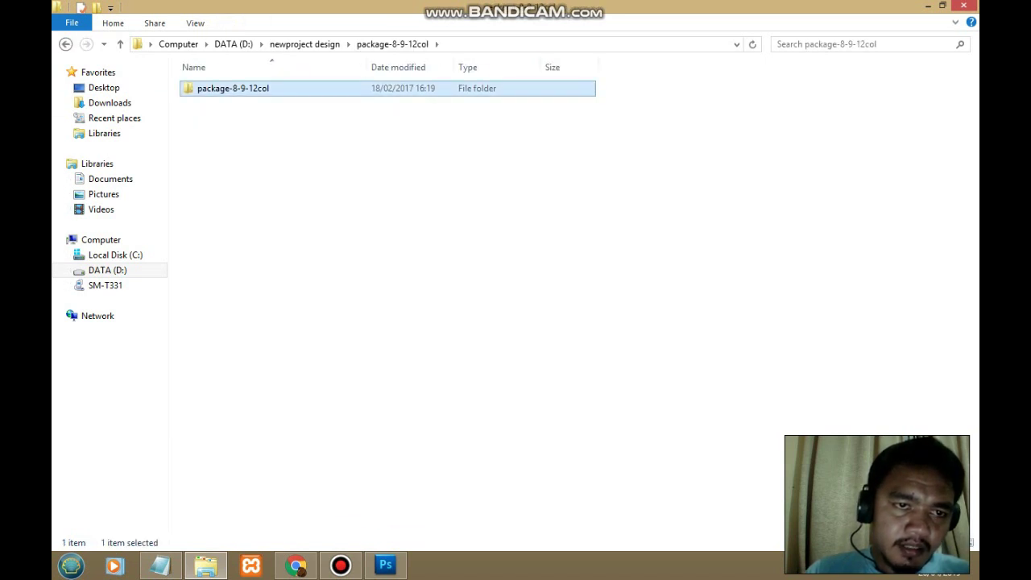
{"action": "key", "text": "Return"}
{"action": "key", "text": "Down"}
{"action": "key", "text": "Down"}
{"action": "key", "text": "Up"}
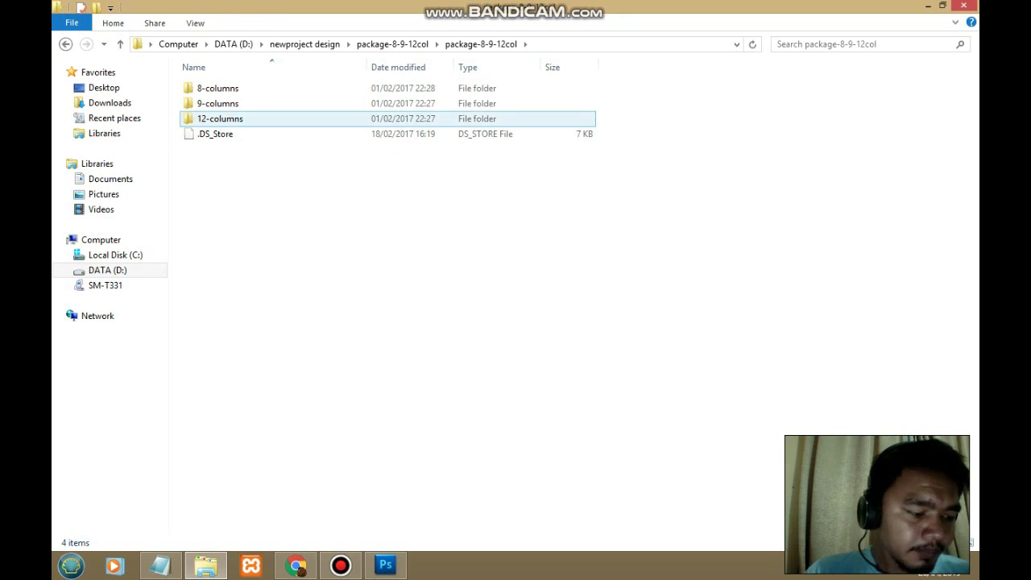
{"action": "left_click", "coordinate": [341, 566]}
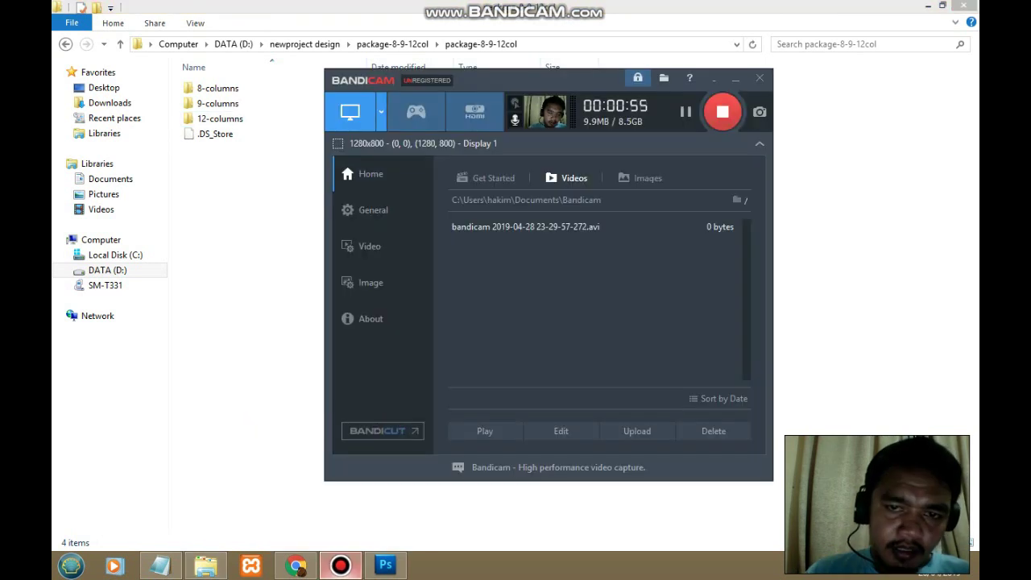
{"action": "left_click", "coordinate": [341, 566]}
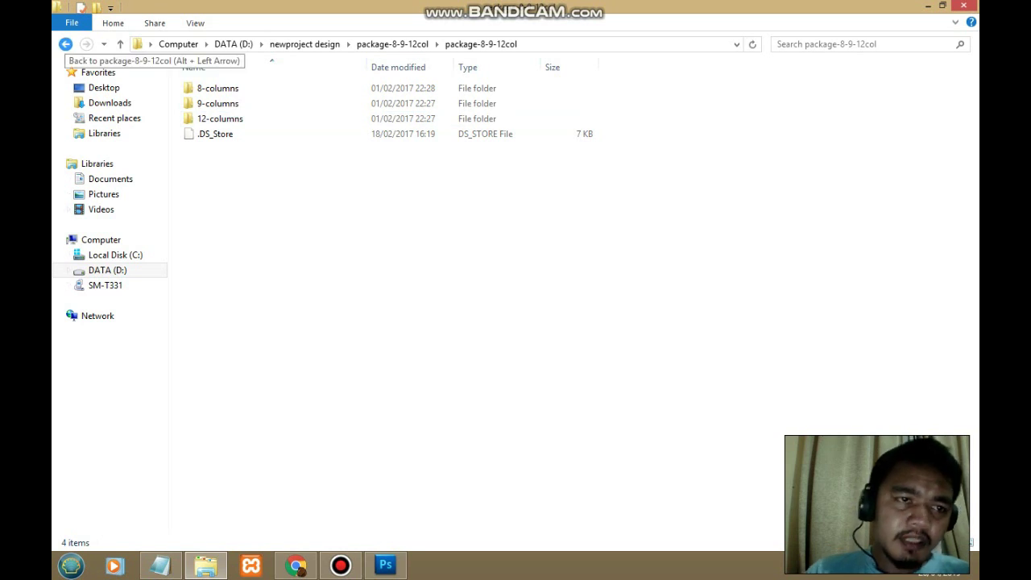
{"action": "left_click", "coordinate": [65, 44]}
{"action": "key", "text": "BackSpace"}
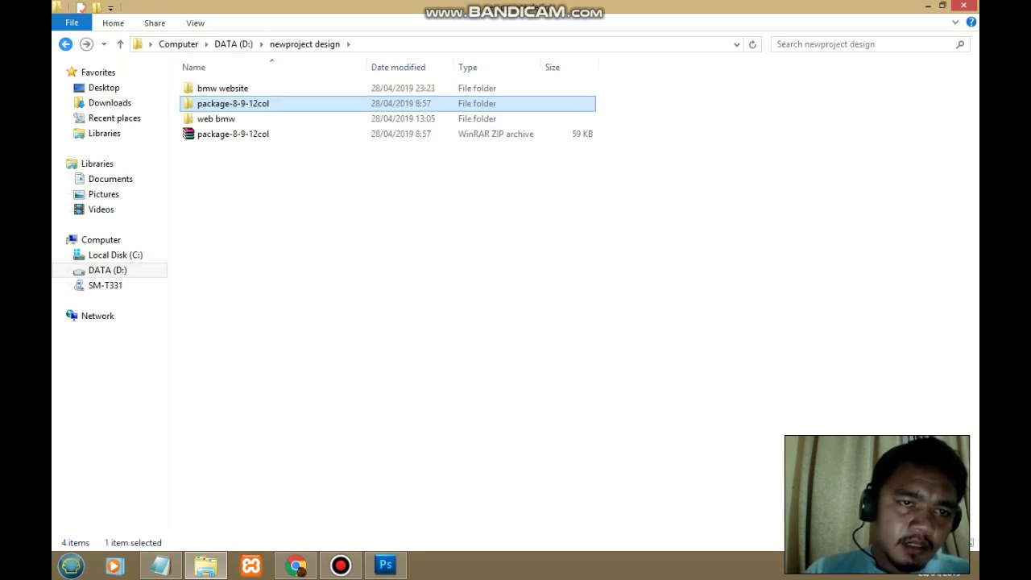
{"action": "double_click", "coordinate": [223, 88]}
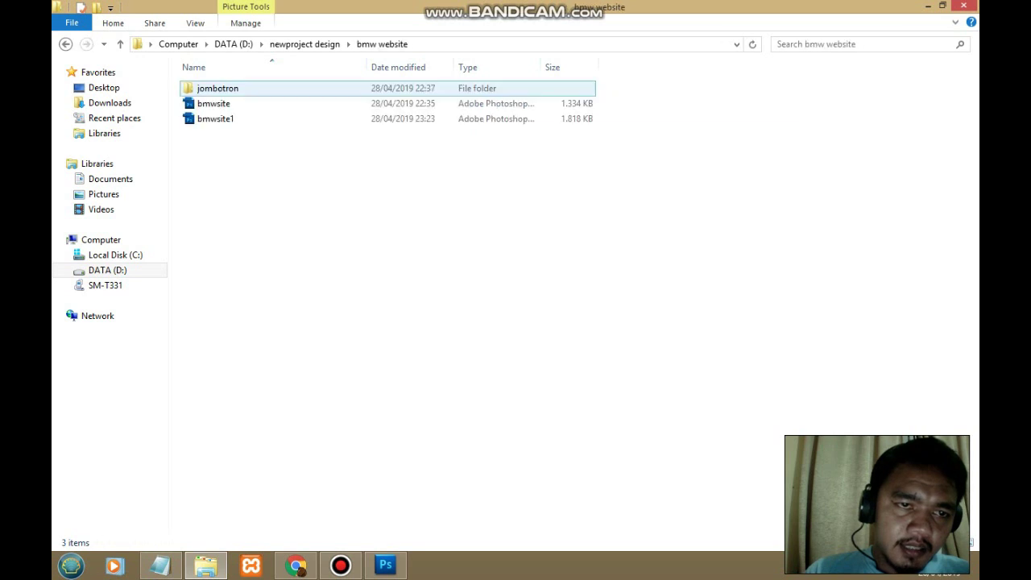
{"action": "left_click", "coordinate": [385, 565]}
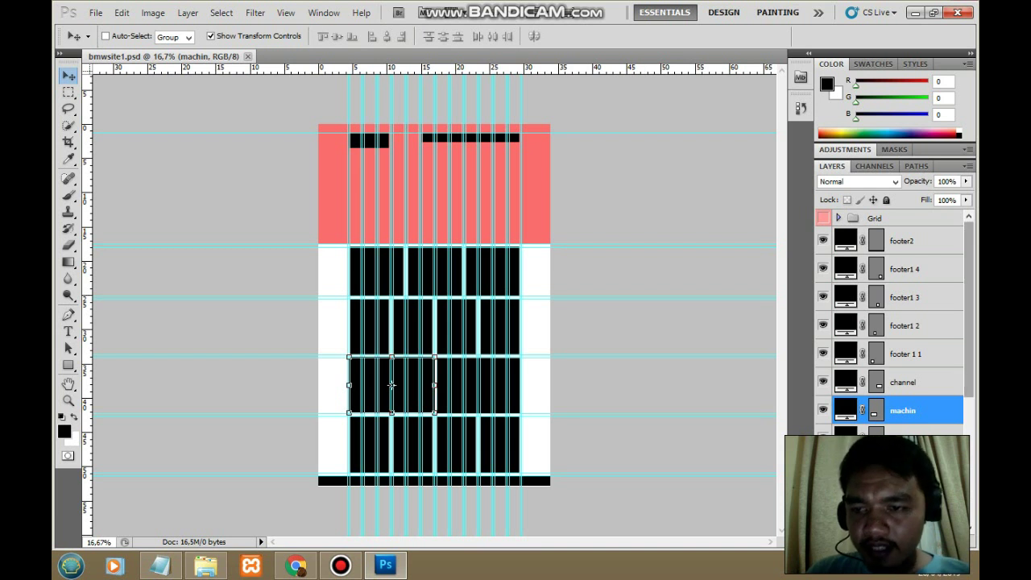
Return to the Move tool and select the red header 1 layer in the Layers panel.
{"action": "scroll", "coordinate": [890, 322], "scroll_direction": "down", "scroll_amount": 5}
{"action": "scroll", "coordinate": [890, 322], "scroll_direction": "down", "scroll_amount": 3}
{"action": "scroll", "coordinate": [891, 322], "scroll_direction": "up", "scroll_amount": 2}
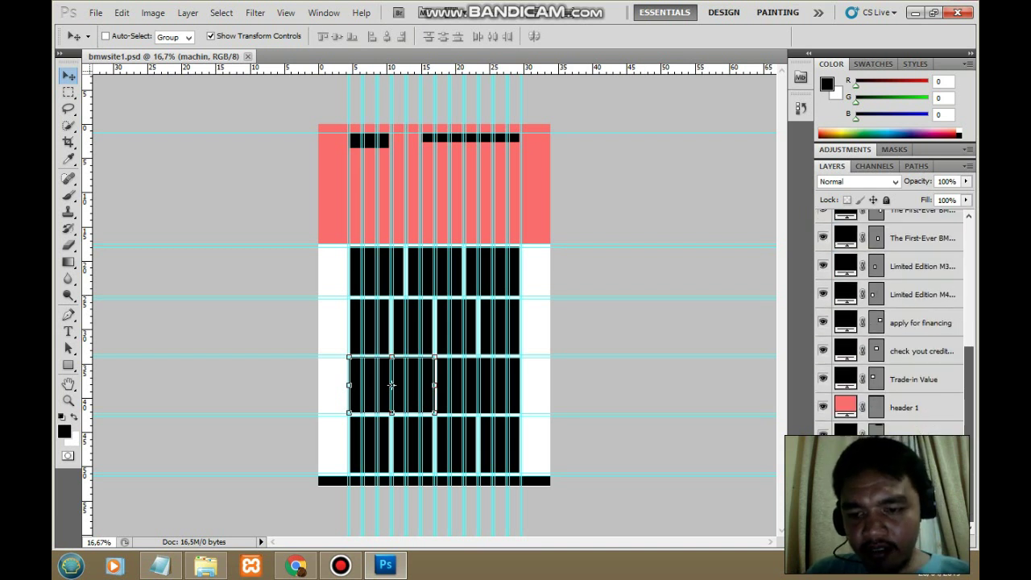
{"action": "scroll", "coordinate": [891, 322], "scroll_direction": "up", "scroll_amount": 3}
{"action": "scroll", "coordinate": [891, 322], "scroll_direction": "up", "scroll_amount": 3}
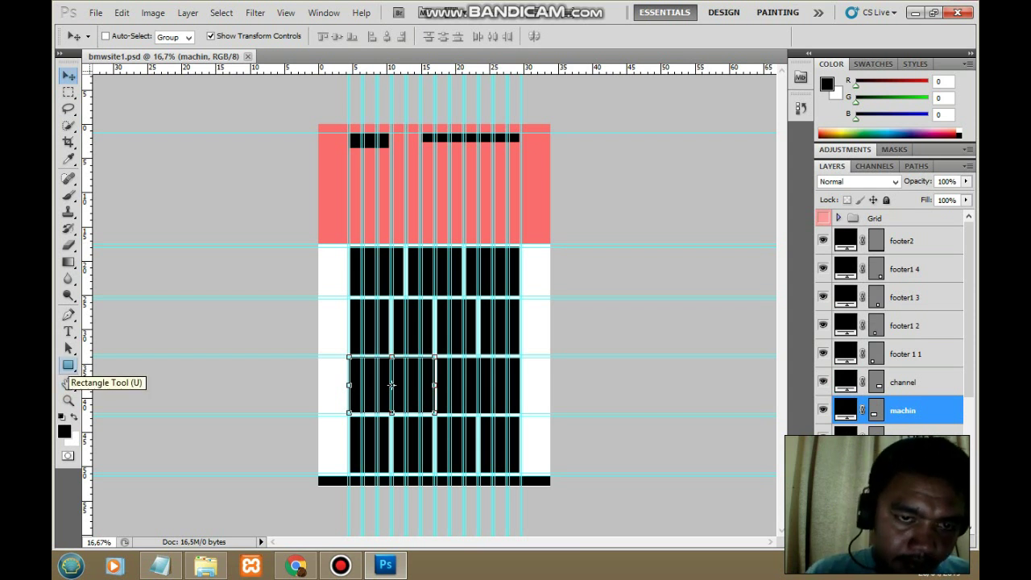
{"action": "left_click", "coordinate": [68, 365]}
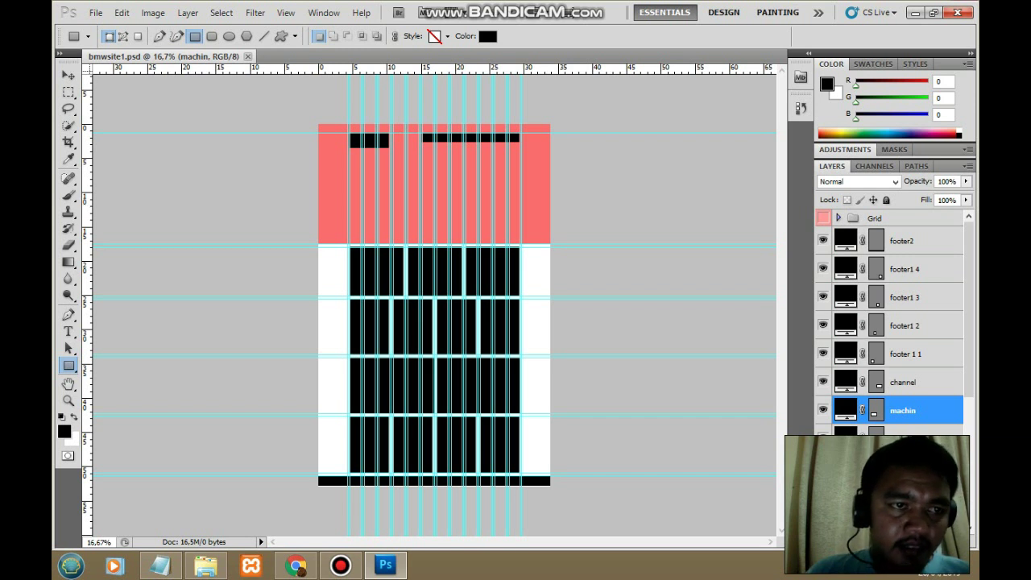
{"action": "key", "text": "v"}
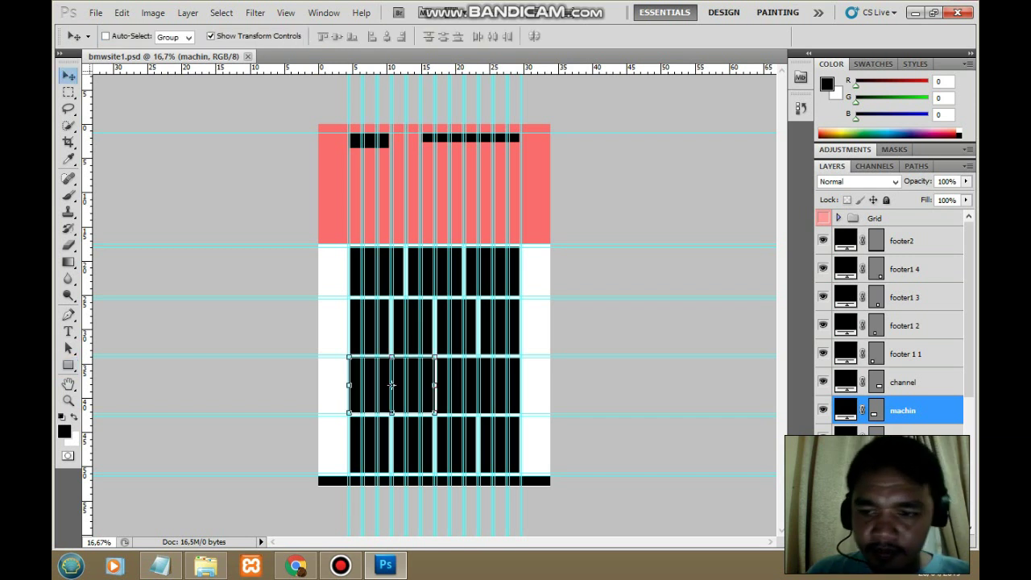
{"action": "scroll", "coordinate": [890, 322], "scroll_direction": "down", "scroll_amount": 5}
{"action": "scroll", "coordinate": [890, 322], "scroll_direction": "down", "scroll_amount": 1}
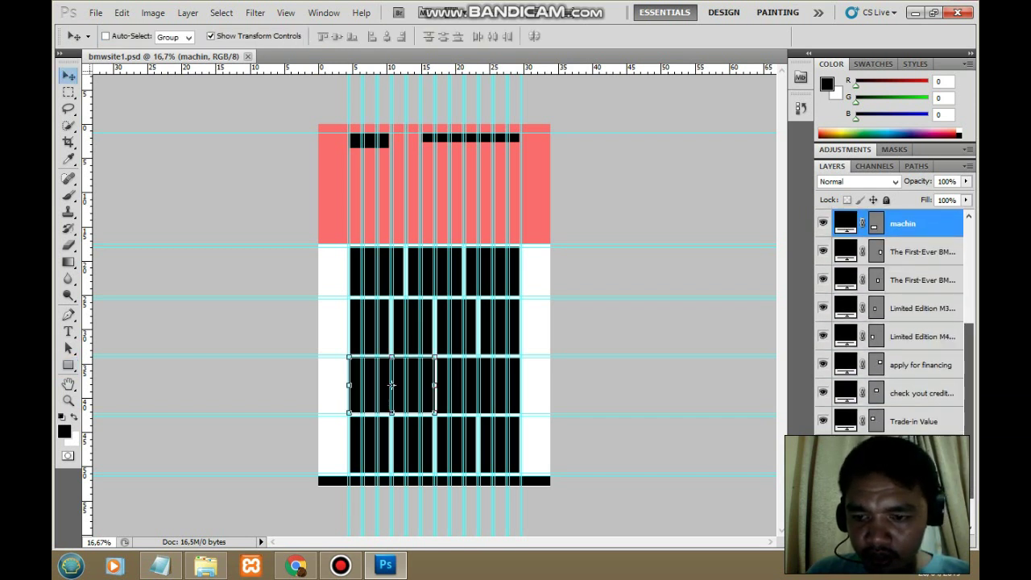
{"action": "scroll", "coordinate": [891, 322], "scroll_direction": "down", "scroll_amount": 1}
{"action": "left_click", "coordinate": [906, 429]}
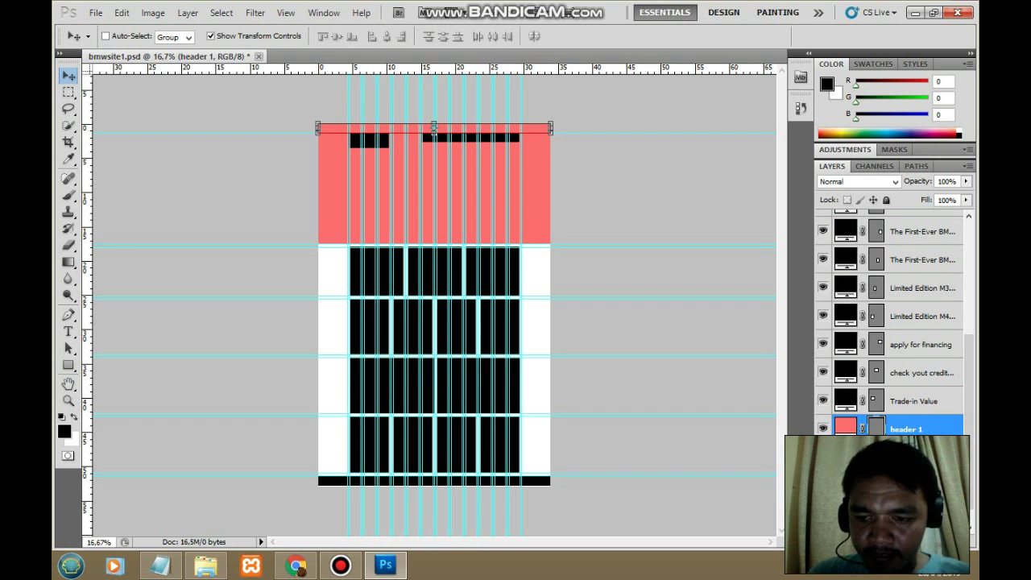
Select the black menu strip layer, undo a stray rectangle, and zoom in on the page top.
{"action": "scroll", "coordinate": [890, 323], "scroll_direction": "down", "scroll_amount": 1}
{"action": "left_click", "coordinate": [470, 137], "text": "ctrl"}
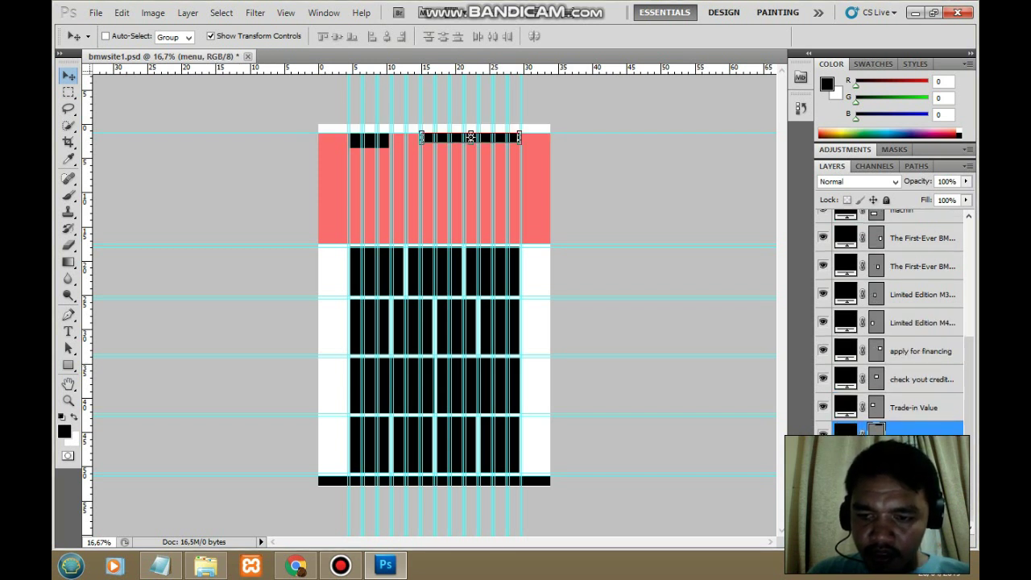
{"action": "key", "text": "u"}
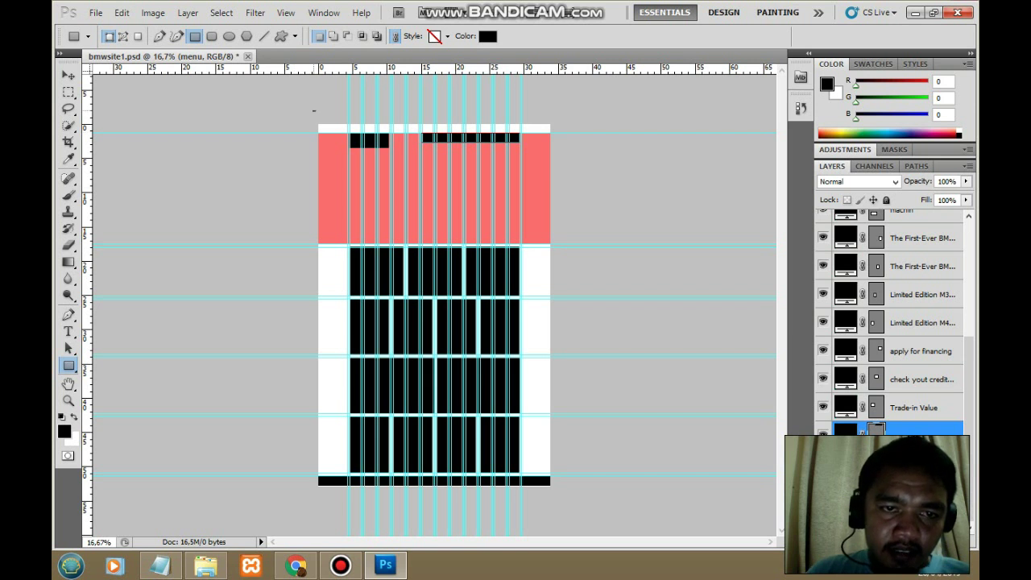
{"action": "left_click_drag", "start_coordinate": [319, 123], "coordinate": [341, 126]}
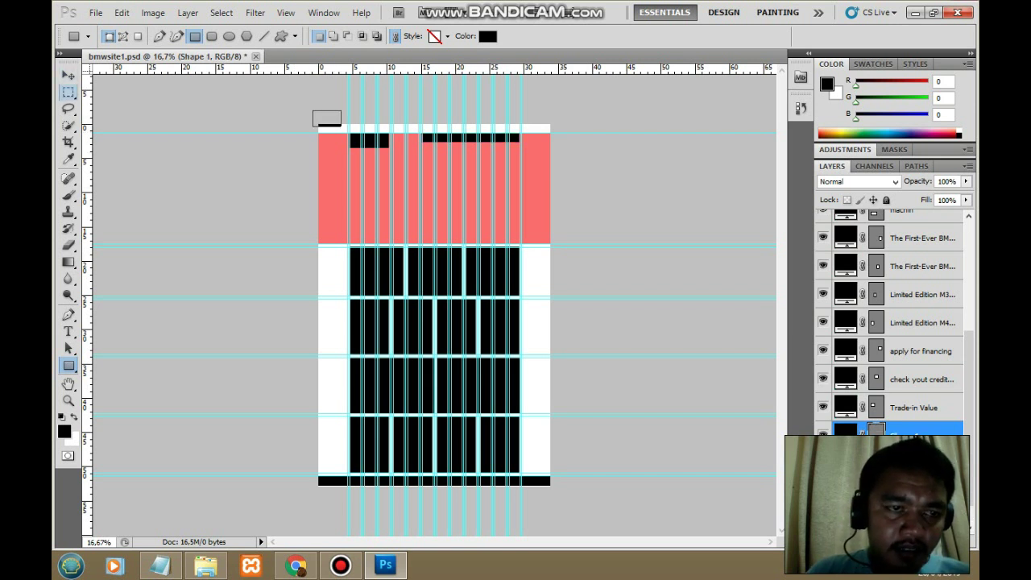
{"action": "key", "text": "ctrl+z"}
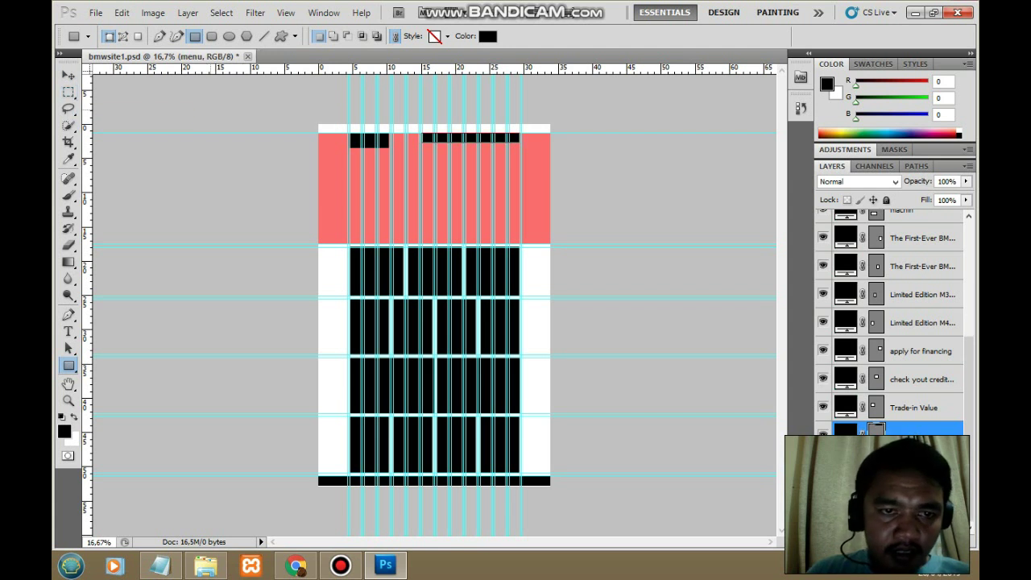
{"action": "key", "text": "ctrl+plus"}
{"action": "key", "text": "ctrl+plus"}
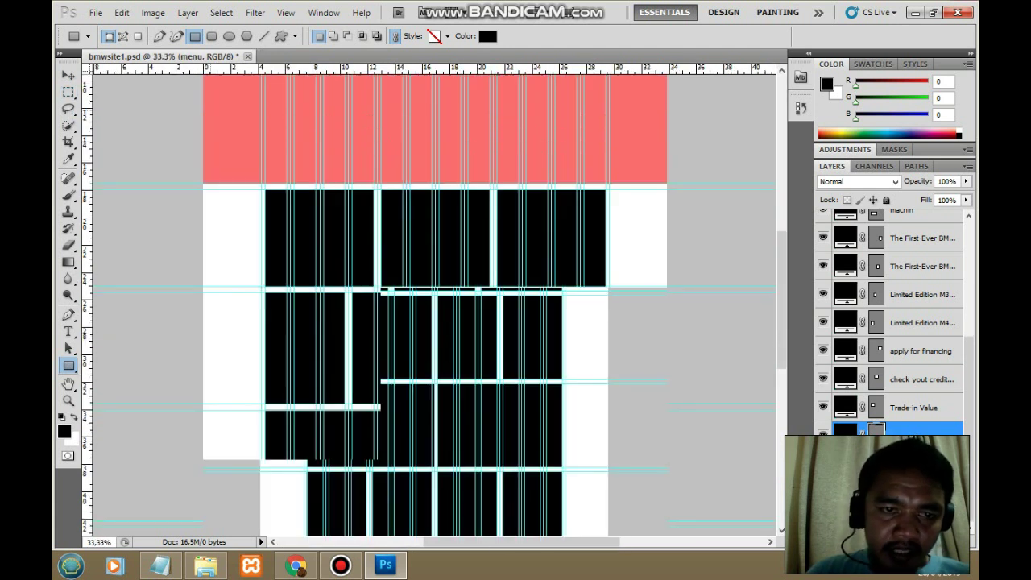
{"action": "scroll", "coordinate": [435, 323], "scroll_direction": "up", "scroll_amount": 5}
{"action": "left_click", "coordinate": [341, 566]}
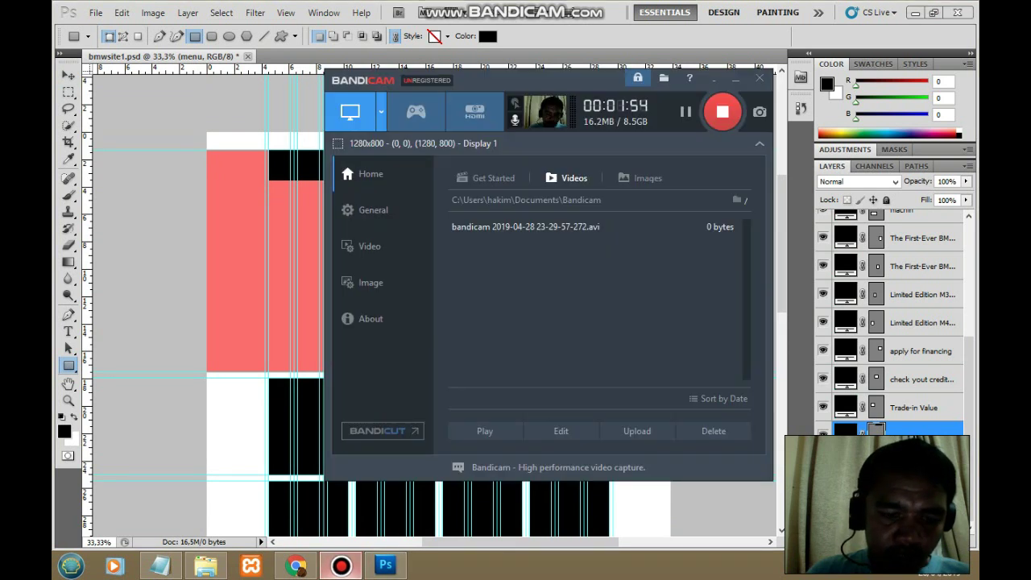
{"action": "left_click", "coordinate": [341, 565]}
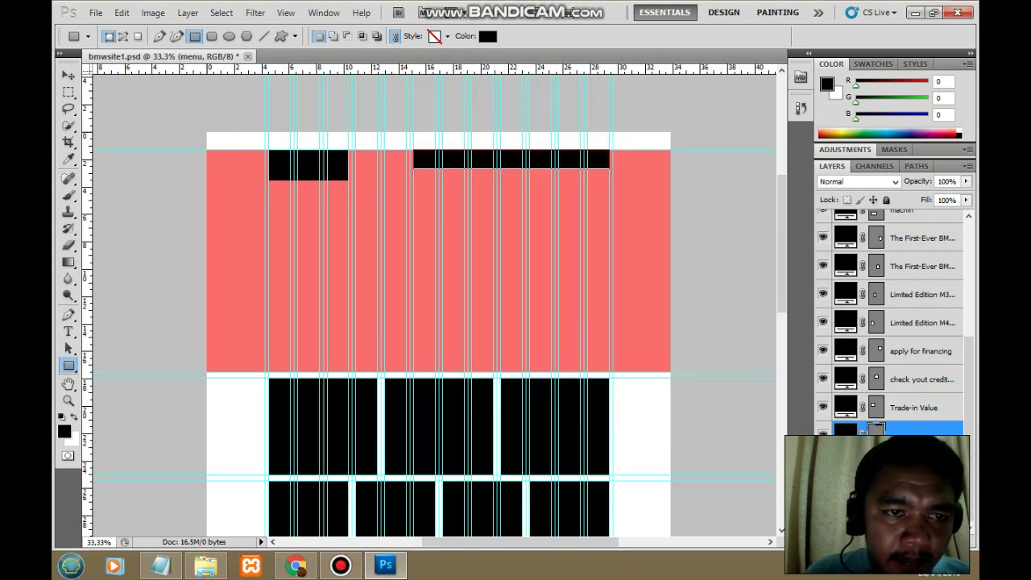
Draw a full-width bar across the top white strip and give it a dark red fill.
{"action": "left_click_drag", "start_coordinate": [207, 132], "coordinate": [672, 150]}
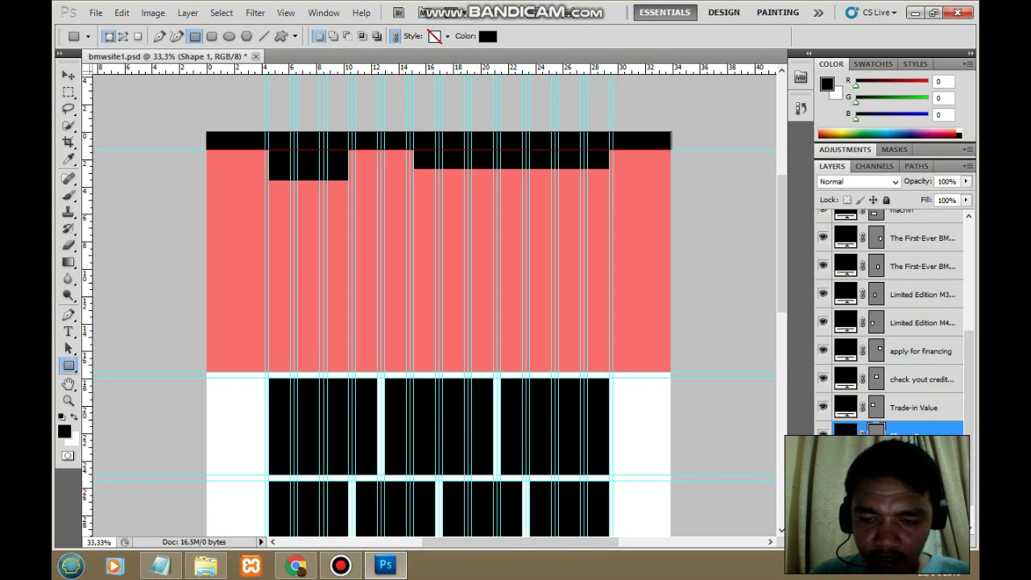
{"action": "double_click", "coordinate": [846, 430]}
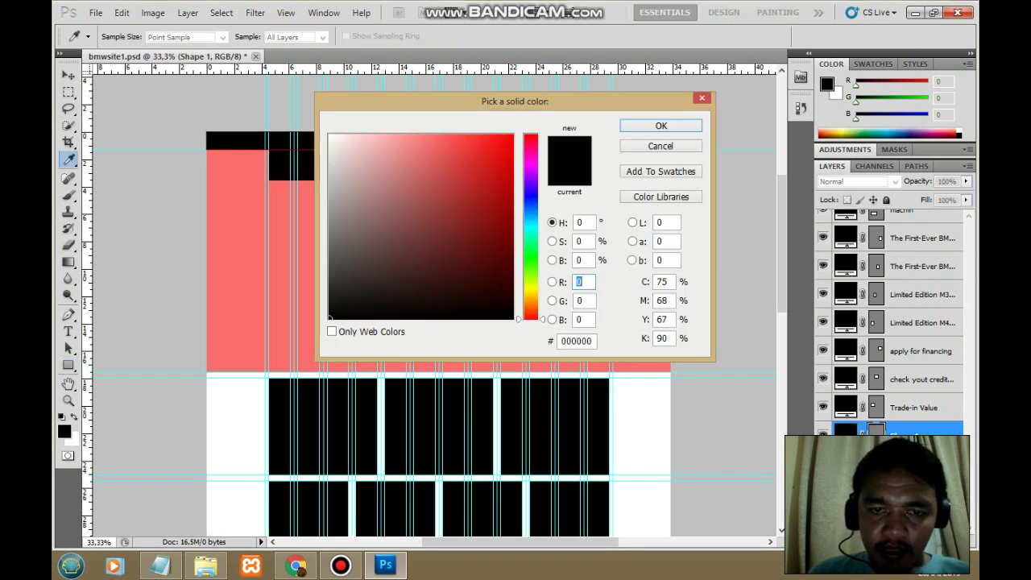
{"action": "left_click_drag", "start_coordinate": [497, 161], "coordinate": [497, 151]}
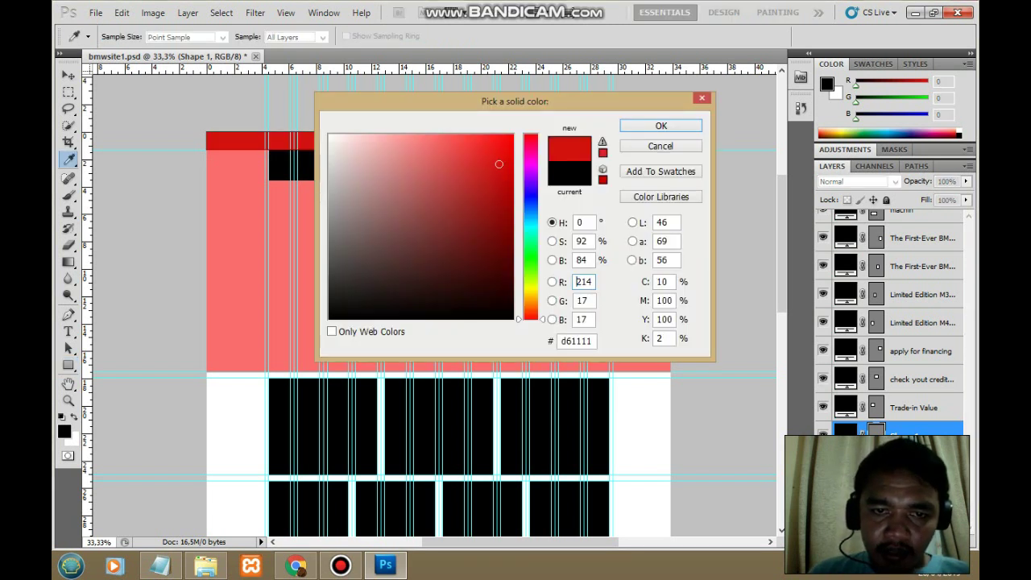
{"action": "mouse_move", "coordinate": [497, 151]}
{"action": "left_mouse_down"}
{"action": "mouse_move", "coordinate": [468, 187]}
{"action": "mouse_move", "coordinate": [444, 170]}
{"action": "mouse_move", "coordinate": [478, 172]}
{"action": "mouse_move", "coordinate": [500, 153]}
{"action": "mouse_move", "coordinate": [511, 177]}
{"action": "left_mouse_up"}
Confirm the dark red fill and rename the bar's layer to 'header'.
{"action": "left_click", "coordinate": [660, 126]}
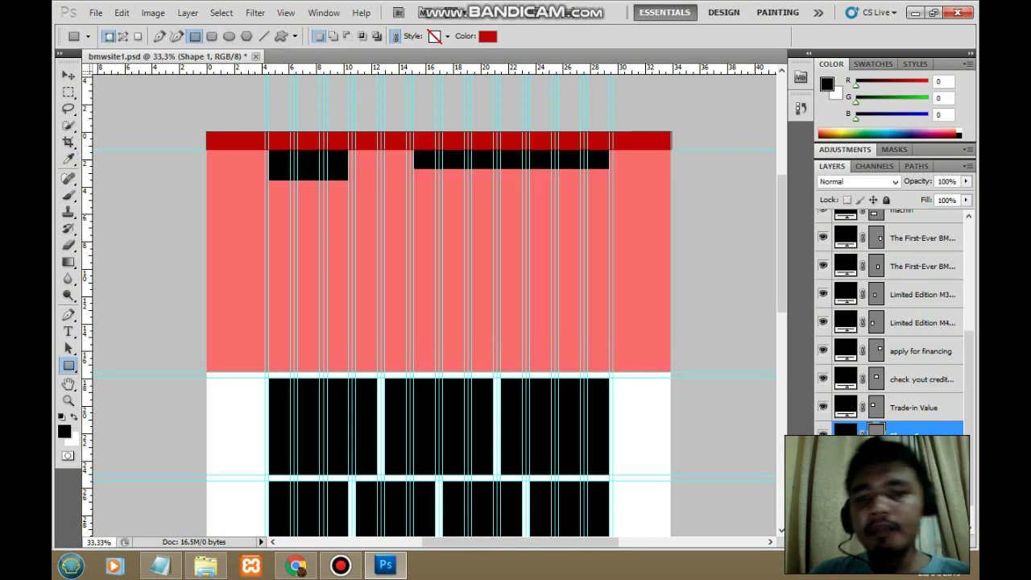
{"action": "left_click", "coordinate": [69, 75]}
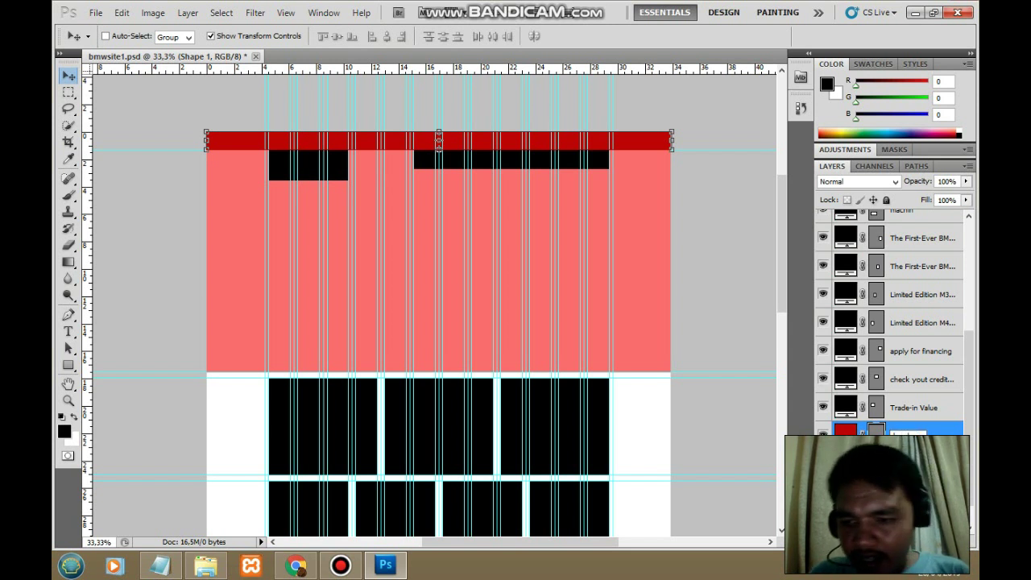
{"action": "key", "text": "Return"}
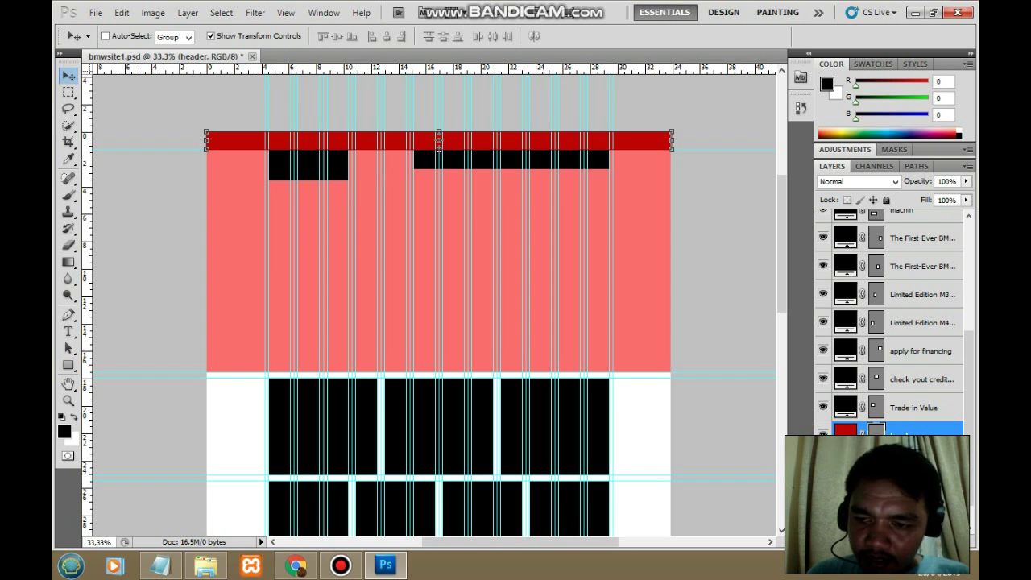
Undo and redo to check the long black menu bar, then select its layer.
{"action": "scroll", "coordinate": [890, 322], "scroll_direction": "down", "scroll_amount": 1}
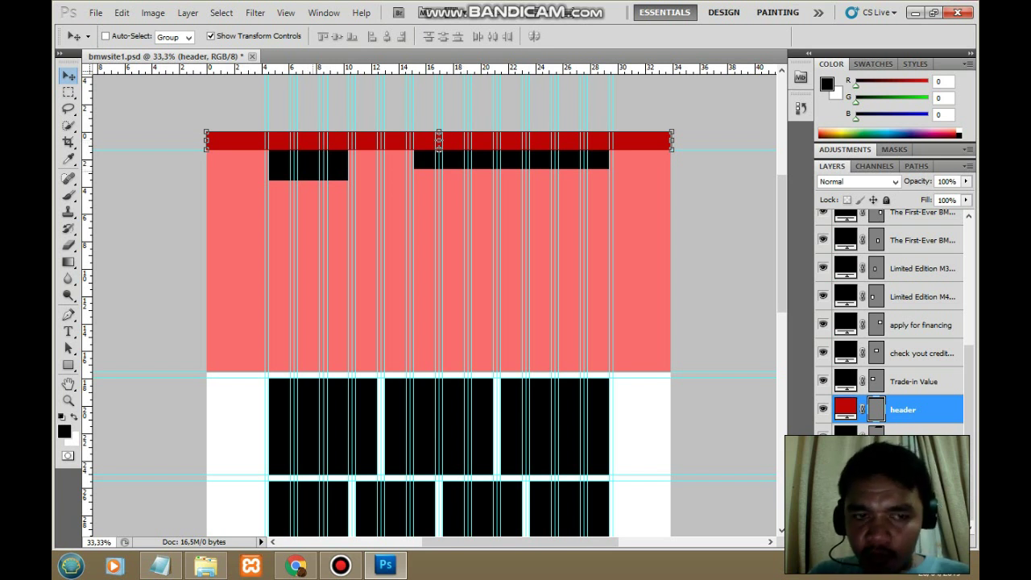
{"action": "key", "text": "ctrl+z"}
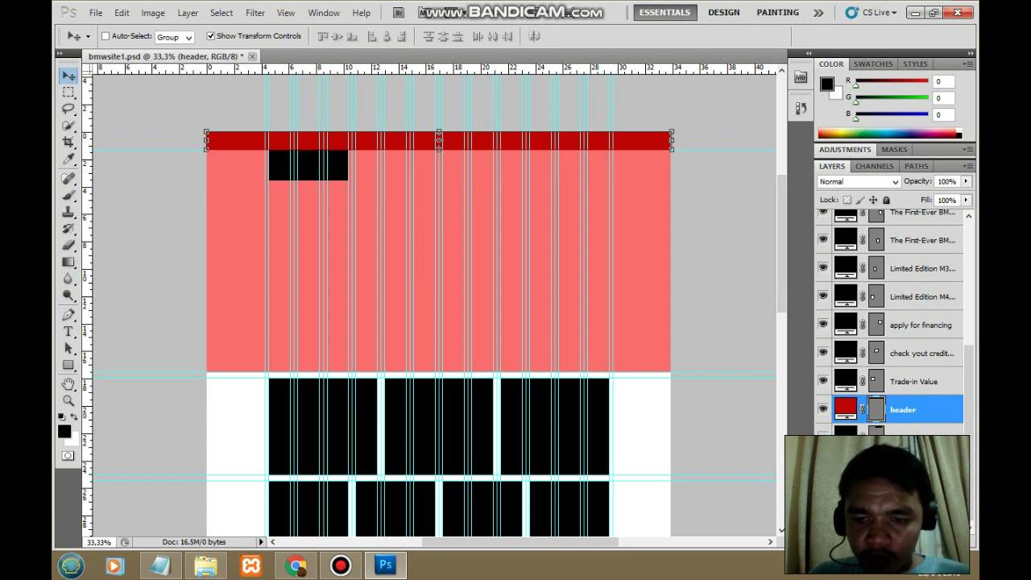
{"action": "key", "text": "ctrl+z"}
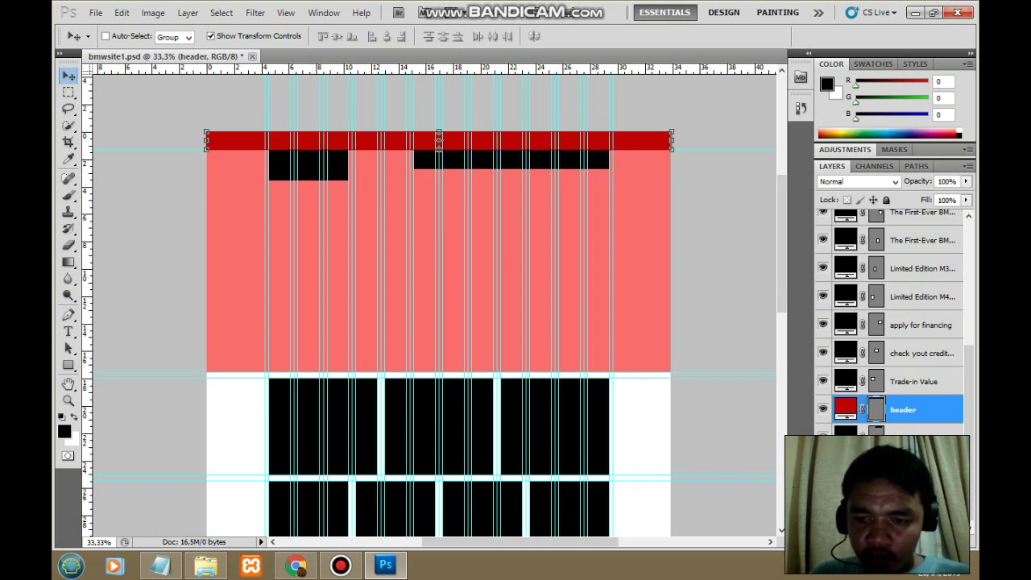
{"action": "left_click", "coordinate": [511, 159], "text": "ctrl"}
{"action": "left_click", "coordinate": [309, 165], "text": "ctrl"}
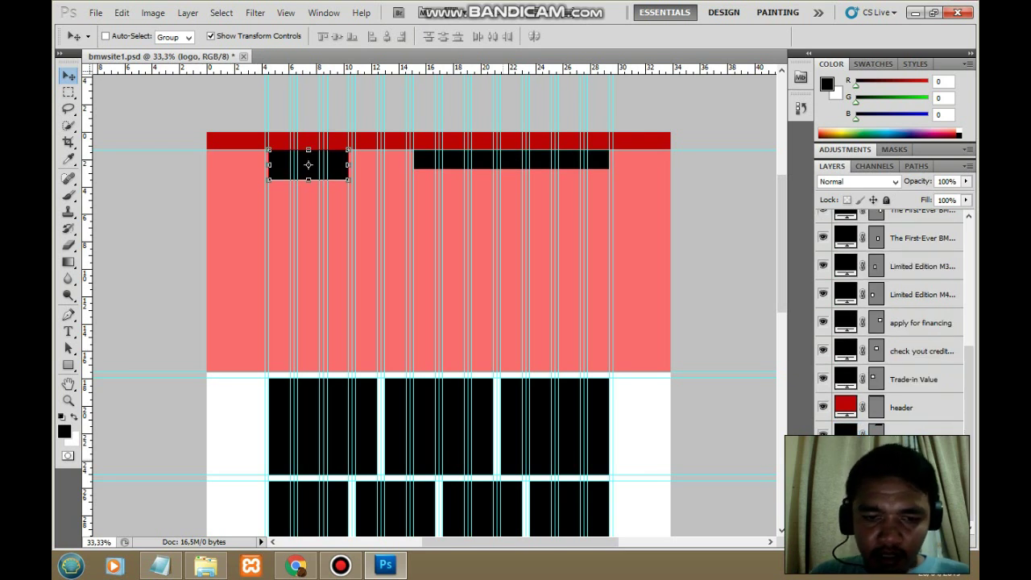
{"action": "scroll", "coordinate": [435, 306], "scroll_direction": "up", "scroll_amount": 3}
{"action": "scroll", "coordinate": [435, 306], "scroll_direction": "down", "scroll_amount": 4}
{"action": "scroll", "coordinate": [435, 306], "scroll_direction": "down", "scroll_amount": 3}
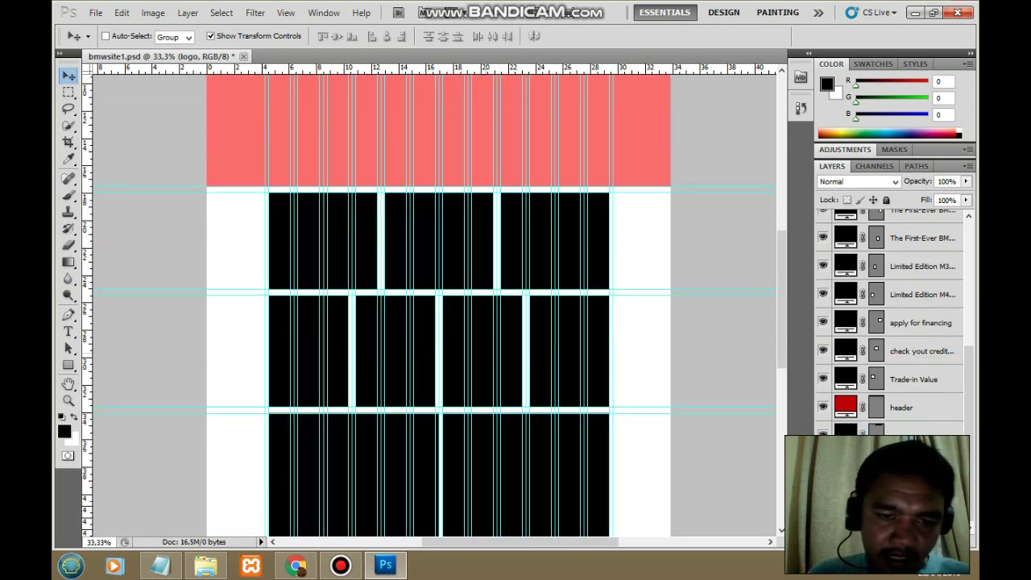
{"action": "scroll", "coordinate": [435, 306], "scroll_direction": "down", "scroll_amount": 3}
{"action": "scroll", "coordinate": [435, 306], "scroll_direction": "down", "scroll_amount": 2}
{"action": "scroll", "coordinate": [435, 306], "scroll_direction": "down", "scroll_amount": 2}
{"action": "scroll", "coordinate": [436, 306], "scroll_direction": "up", "scroll_amount": 3}
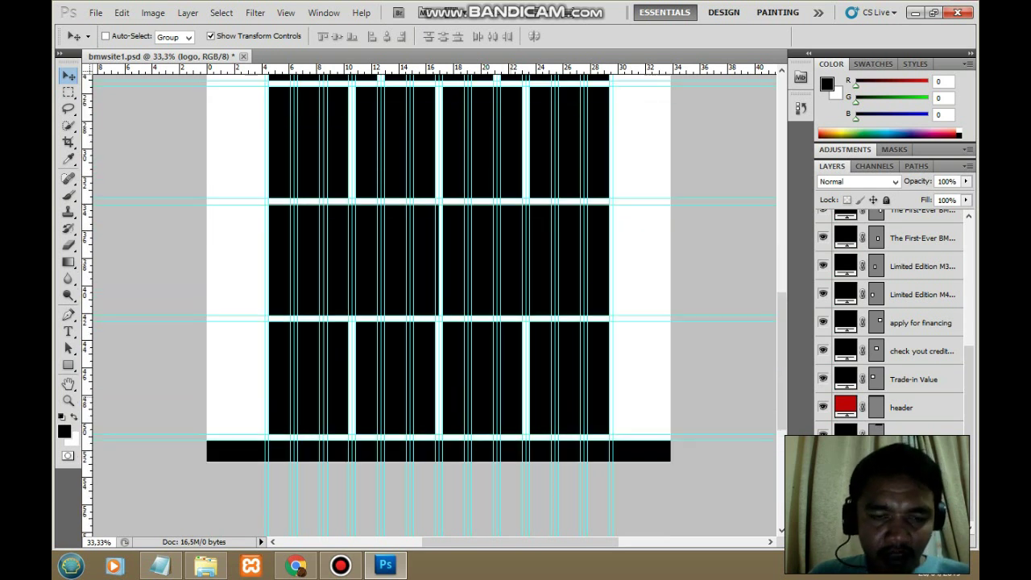
{"action": "scroll", "coordinate": [436, 306], "scroll_direction": "up", "scroll_amount": 3}
{"action": "scroll", "coordinate": [435, 306], "scroll_direction": "up", "scroll_amount": 3}
{"action": "scroll", "coordinate": [435, 306], "scroll_direction": "up", "scroll_amount": 2}
{"action": "scroll", "coordinate": [435, 307], "scroll_direction": "up", "scroll_amount": 2}
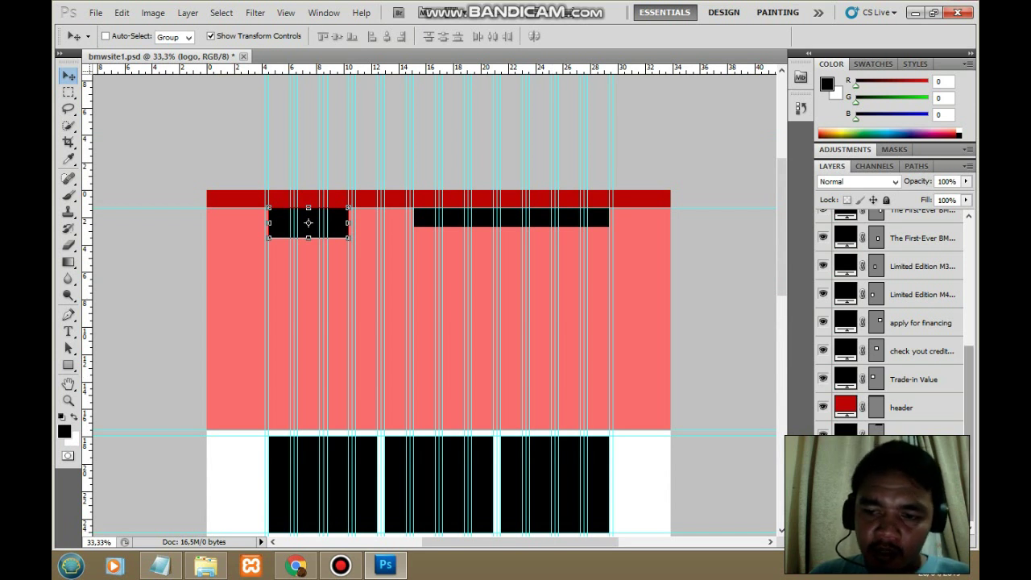
{"action": "scroll", "coordinate": [891, 322], "scroll_direction": "up", "scroll_amount": 3}
{"action": "scroll", "coordinate": [891, 322], "scroll_direction": "up", "scroll_amount": 3}
{"action": "scroll", "coordinate": [891, 323], "scroll_direction": "up", "scroll_amount": 3}
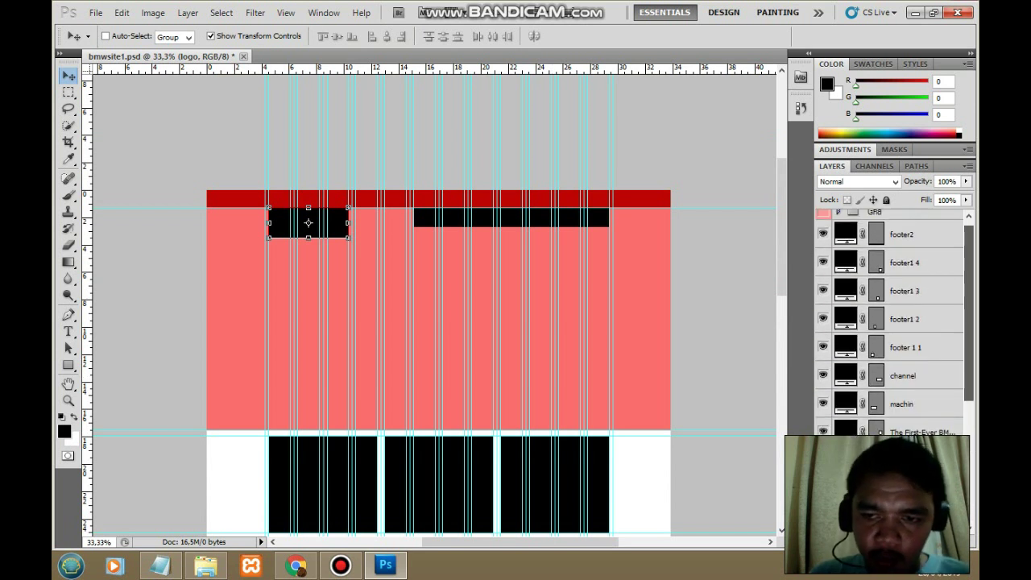
{"action": "scroll", "coordinate": [890, 322], "scroll_direction": "up", "scroll_amount": 2}
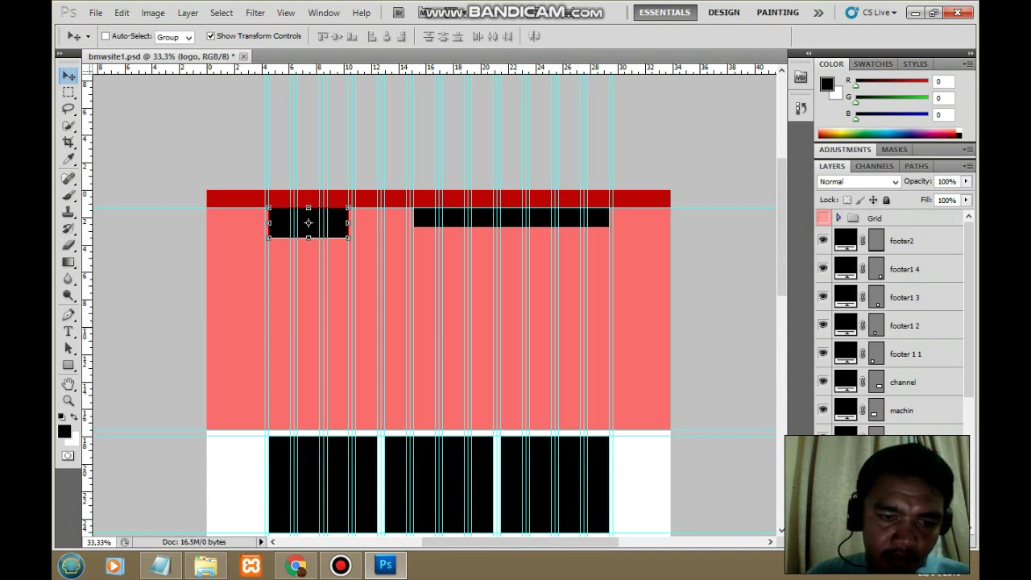
{"action": "scroll", "coordinate": [439, 306], "scroll_direction": "down", "scroll_amount": 3}
{"action": "scroll", "coordinate": [439, 306], "scroll_direction": "down", "scroll_amount": 3}
{"action": "scroll", "coordinate": [439, 306], "scroll_direction": "down", "scroll_amount": 3}
{"action": "scroll", "coordinate": [439, 307], "scroll_direction": "down", "scroll_amount": 3}
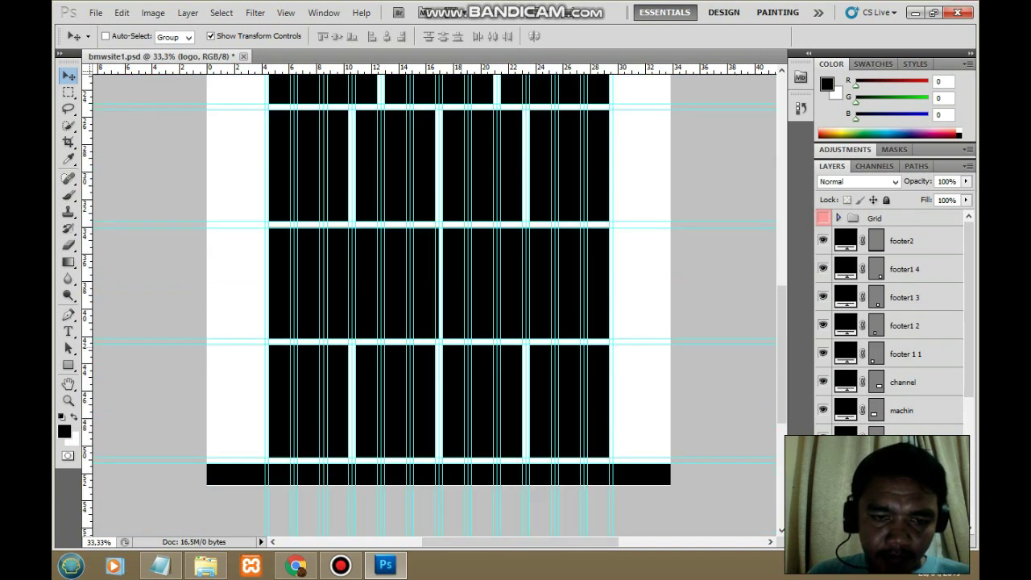
{"action": "scroll", "coordinate": [439, 306], "scroll_direction": "up", "scroll_amount": 2}
{"action": "scroll", "coordinate": [439, 306], "scroll_direction": "up", "scroll_amount": 3}
{"action": "scroll", "coordinate": [439, 306], "scroll_direction": "up", "scroll_amount": 1}
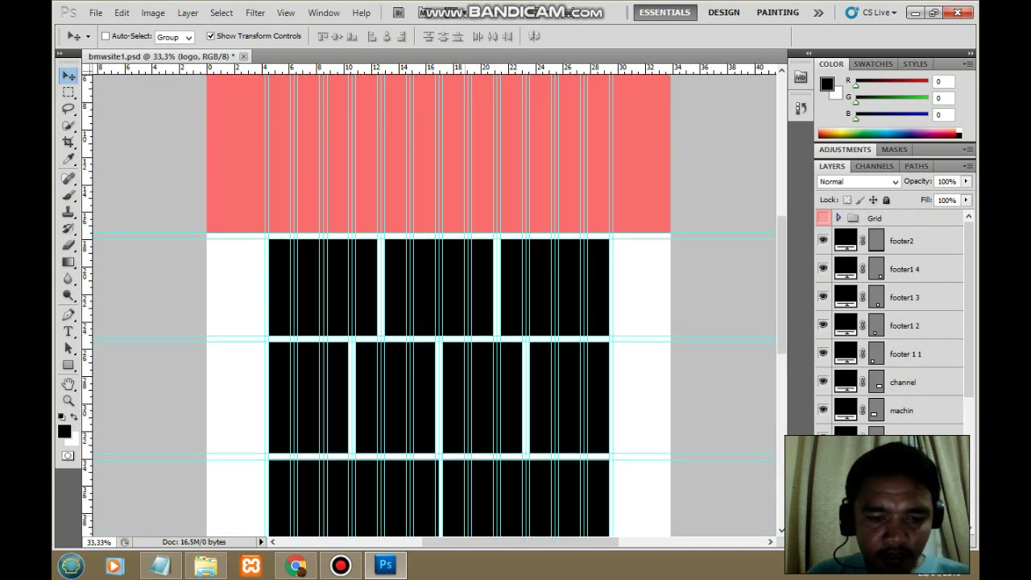
{"action": "left_click", "coordinate": [341, 565]}
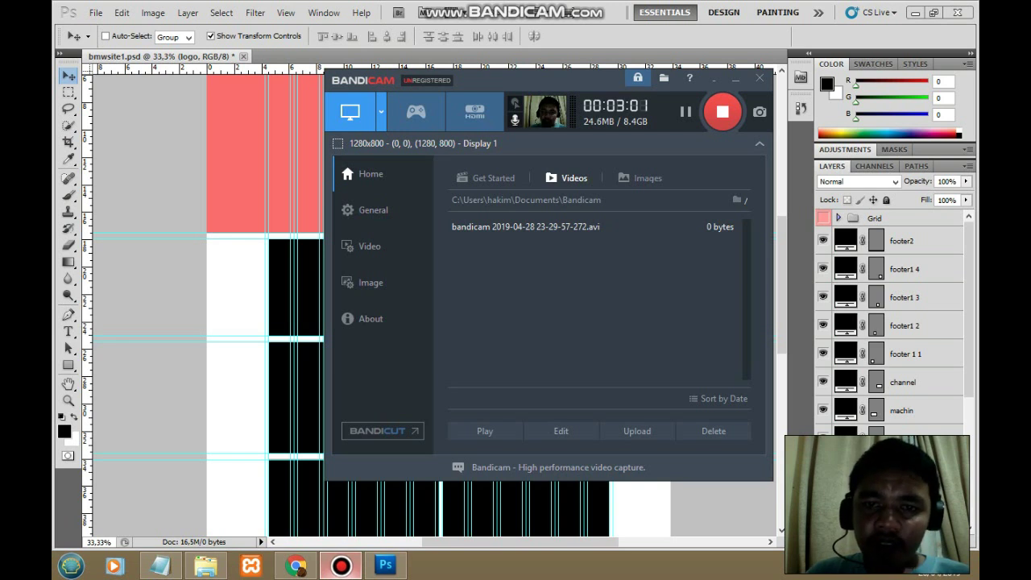
{"action": "left_click", "coordinate": [341, 566]}
{"action": "scroll", "coordinate": [439, 306], "scroll_direction": "up", "scroll_amount": 1}
{"action": "scroll", "coordinate": [439, 306], "scroll_direction": "up", "scroll_amount": 2}
{"action": "scroll", "coordinate": [440, 307], "scroll_direction": "down", "scroll_amount": 3}
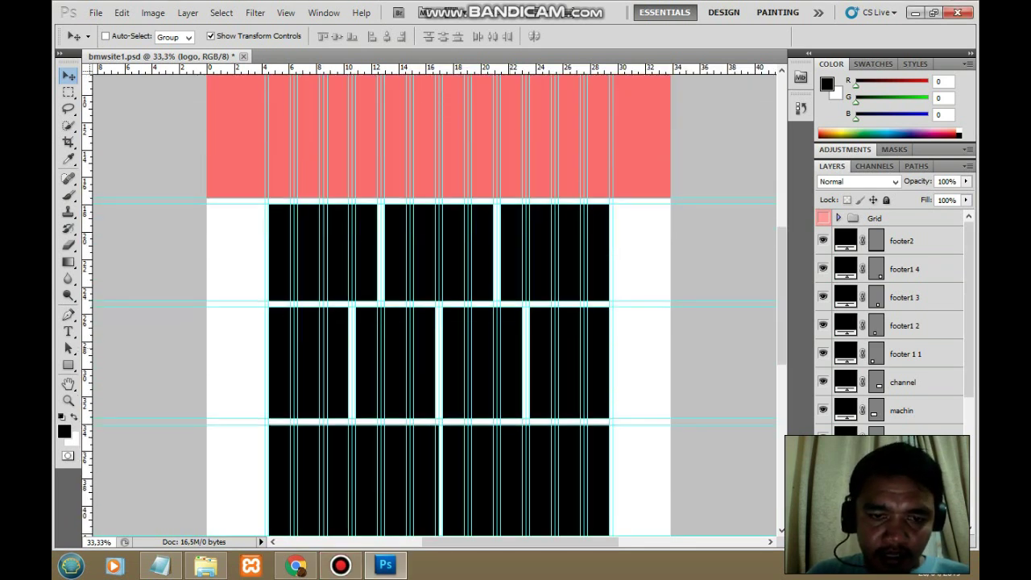
{"action": "scroll", "coordinate": [439, 306], "scroll_direction": "down", "scroll_amount": 3}
{"action": "scroll", "coordinate": [439, 306], "scroll_direction": "down", "scroll_amount": 1}
{"action": "scroll", "coordinate": [439, 307], "scroll_direction": "down", "scroll_amount": 1}
{"action": "scroll", "coordinate": [439, 307], "scroll_direction": "up", "scroll_amount": 2}
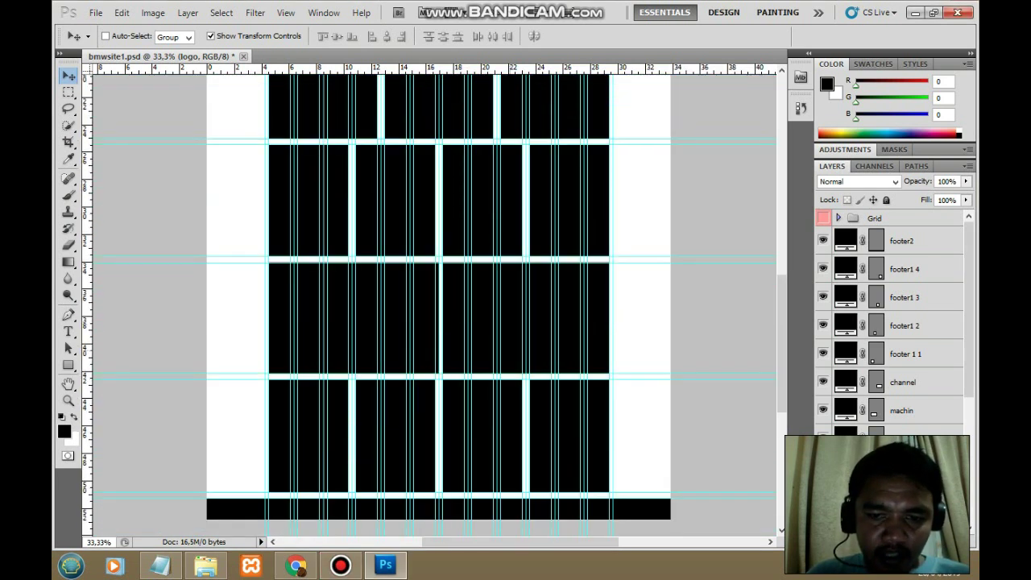
{"action": "scroll", "coordinate": [440, 306], "scroll_direction": "up", "scroll_amount": 3}
{"action": "scroll", "coordinate": [440, 306], "scroll_direction": "up", "scroll_amount": 1}
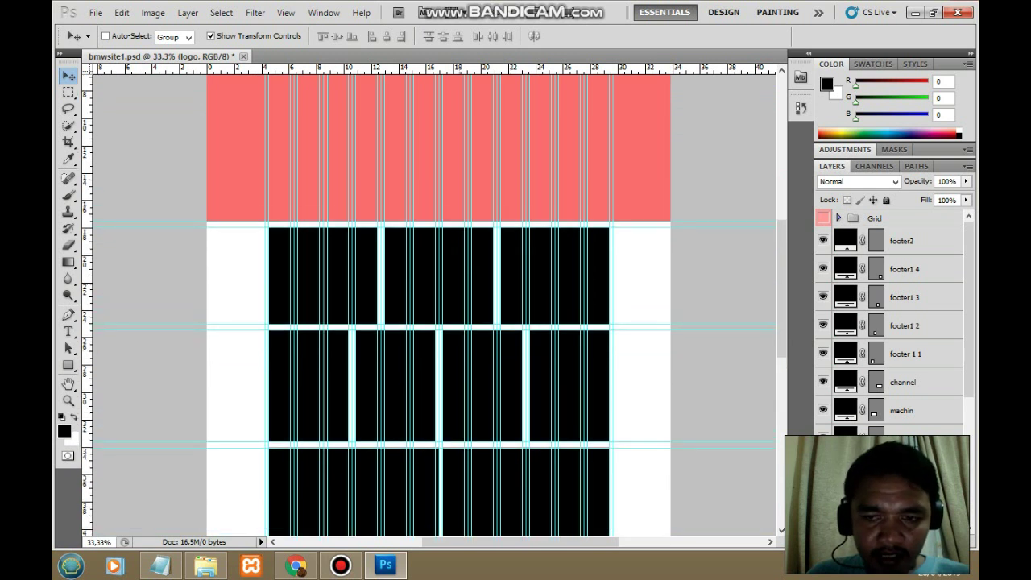
{"action": "scroll", "coordinate": [440, 307], "scroll_direction": "up", "scroll_amount": 2}
{"action": "scroll", "coordinate": [439, 306], "scroll_direction": "up", "scroll_amount": 2}
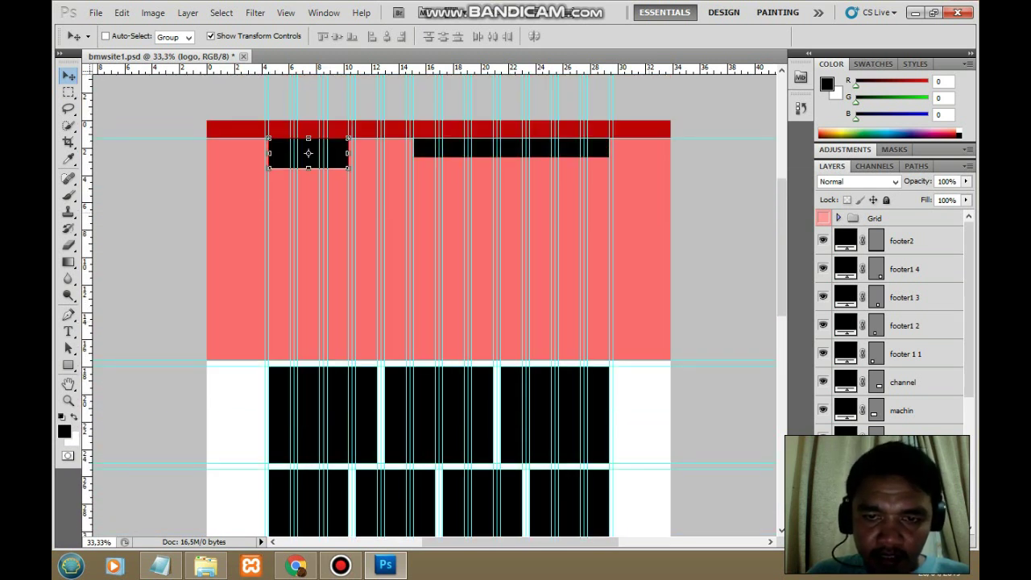
{"action": "scroll", "coordinate": [891, 323], "scroll_direction": "down", "scroll_amount": 3}
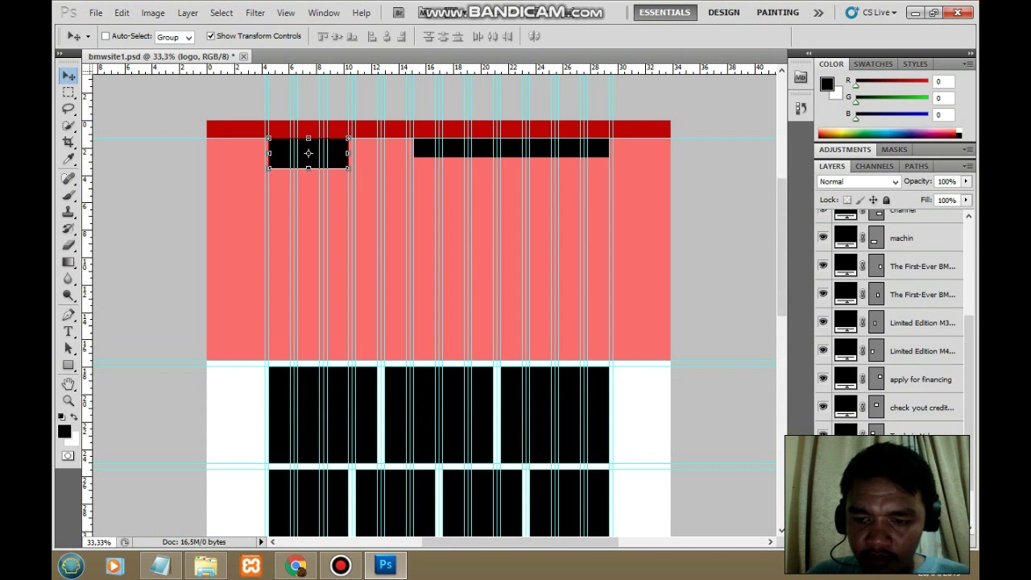
{"action": "scroll", "coordinate": [890, 323], "scroll_direction": "down", "scroll_amount": 1}
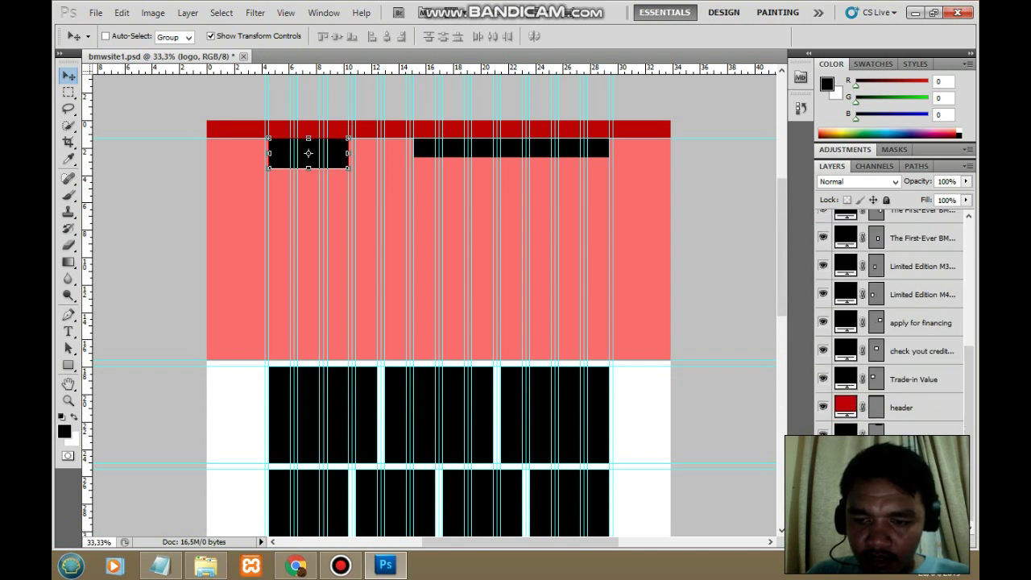
{"action": "key", "text": "alt+bracketleft"}
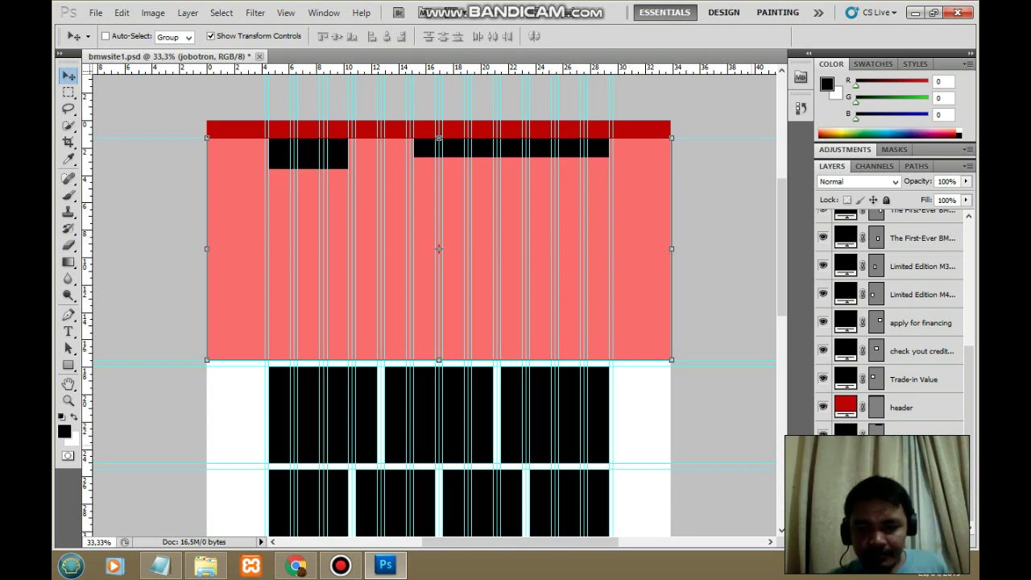
{"action": "left_click", "coordinate": [309, 153], "text": "ctrl"}
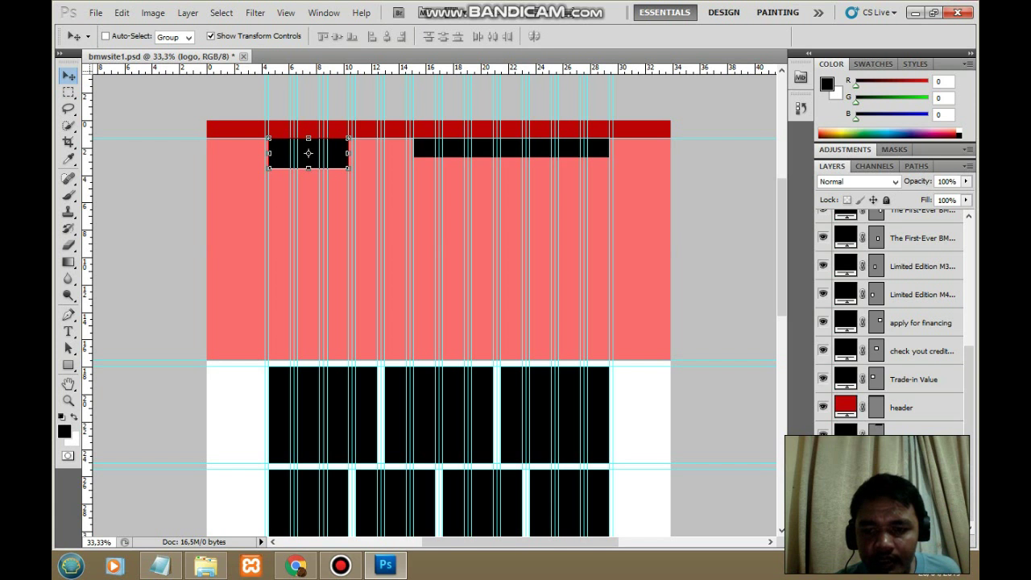
{"action": "left_click", "coordinate": [512, 147], "text": "ctrl"}
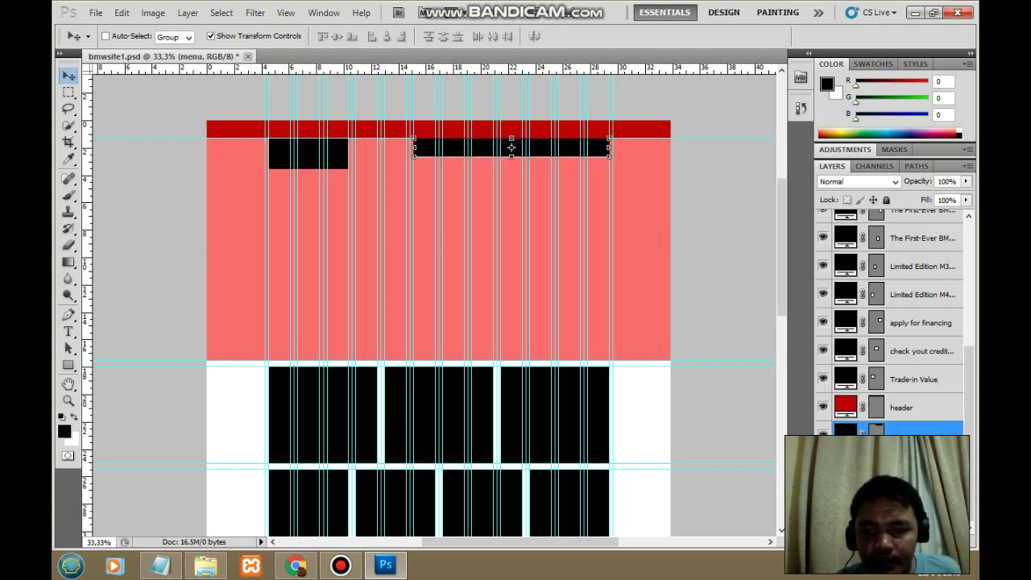
{"action": "left_click", "coordinate": [439, 129], "text": "ctrl"}
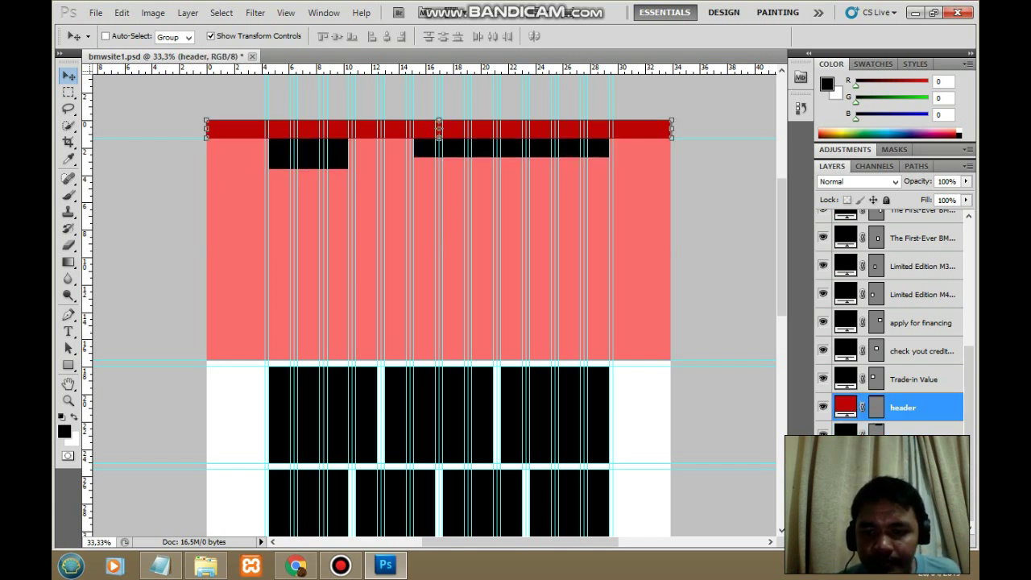
{"action": "left_click", "coordinate": [323, 415], "text": "ctrl"}
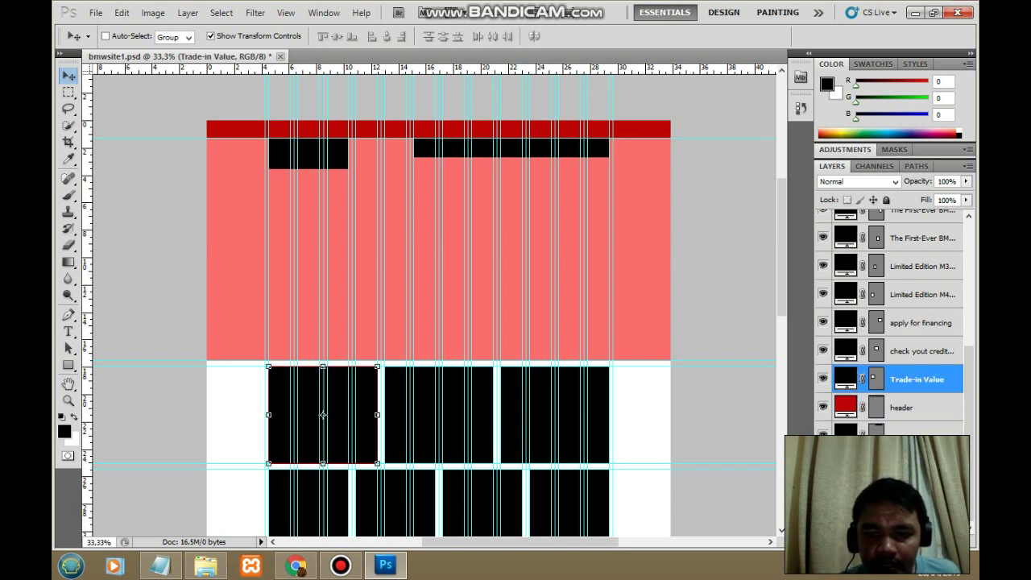
{"action": "left_click", "coordinate": [822, 378]}
{"action": "left_click", "coordinate": [823, 379]}
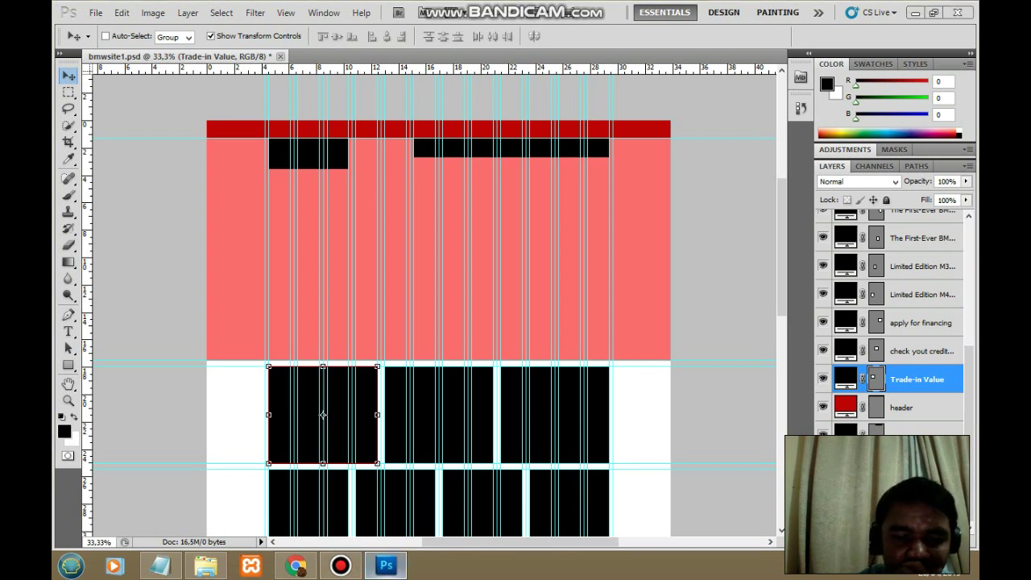
{"action": "key", "text": "alt+Tab"}
{"action": "key", "text": "alt+Tab"}
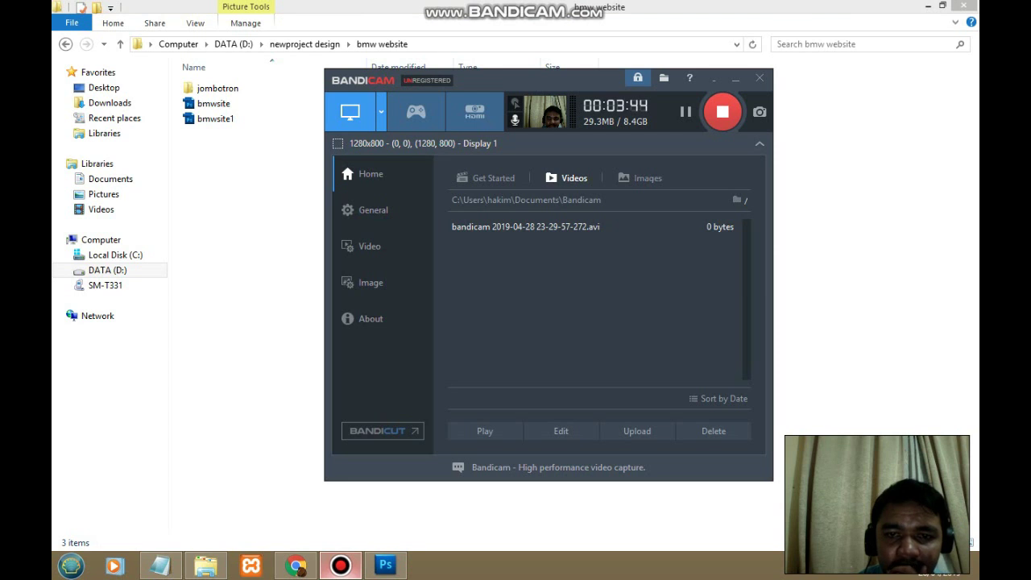
{"action": "left_click", "coordinate": [341, 565]}
{"action": "left_click", "coordinate": [385, 565]}
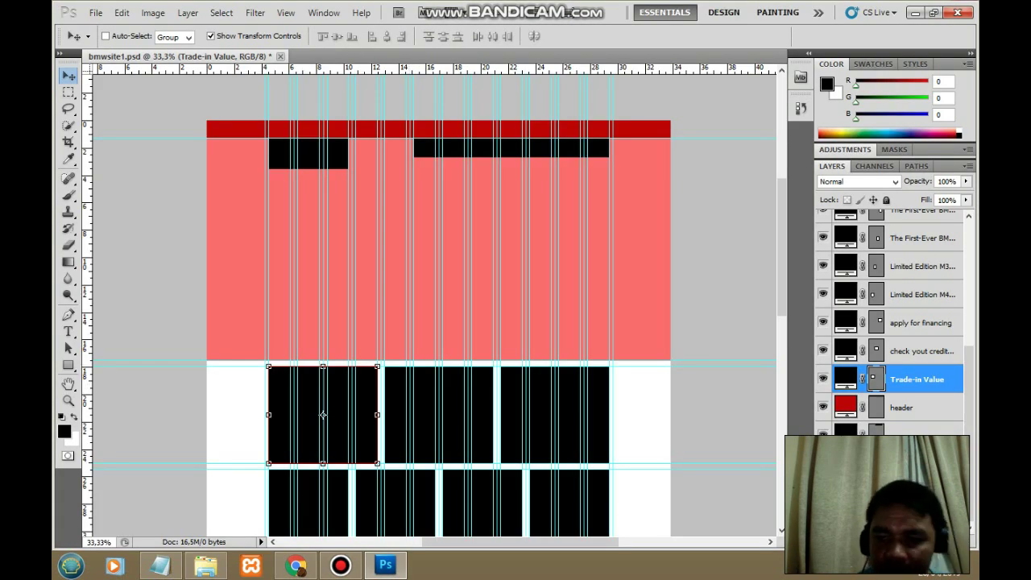
{"action": "scroll", "coordinate": [891, 322], "scroll_direction": "up", "scroll_amount": 2}
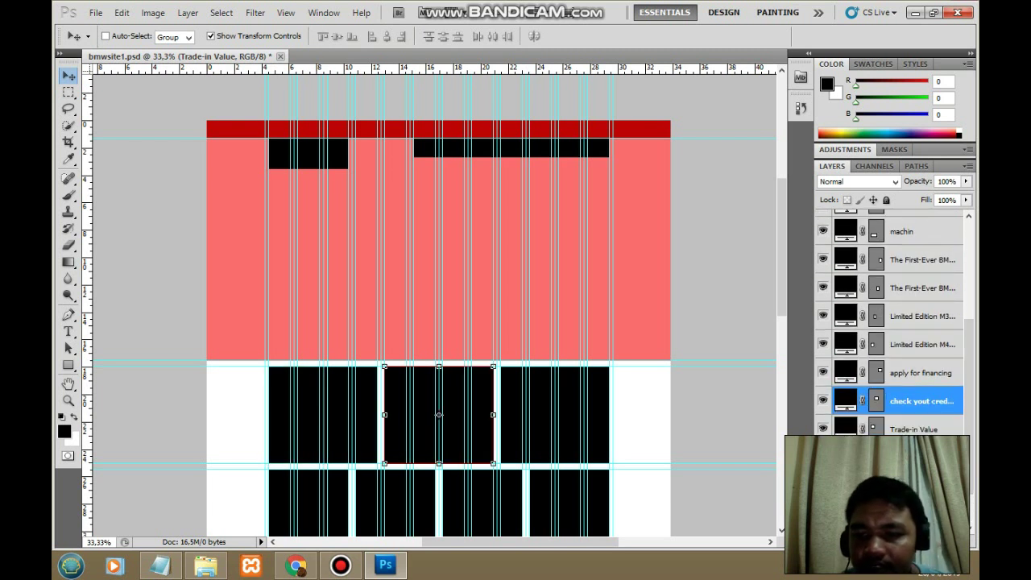
{"action": "left_click", "coordinate": [922, 400]}
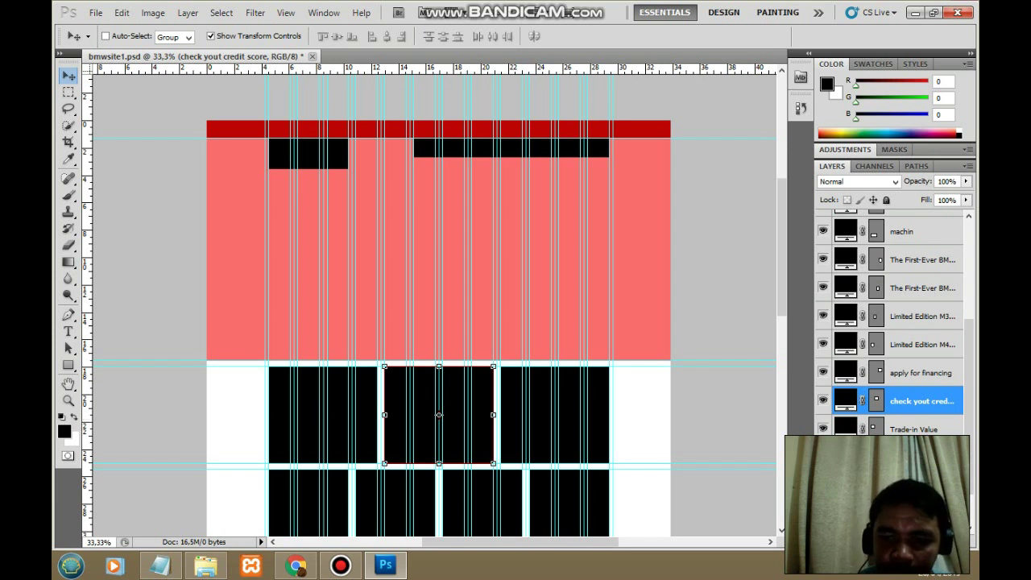
{"action": "left_click", "coordinate": [822, 372]}
{"action": "left_click", "coordinate": [823, 372]}
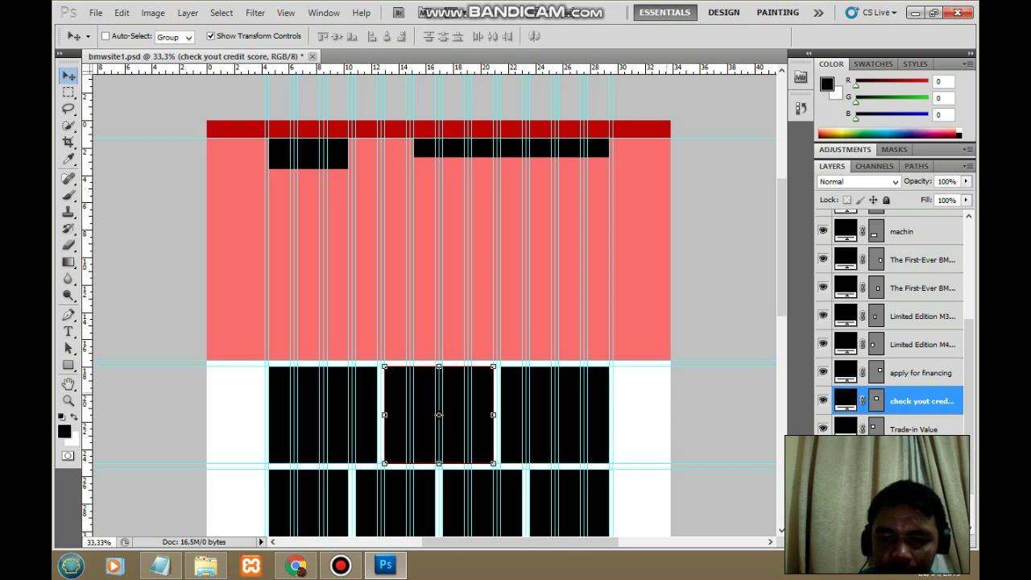
{"action": "left_click_drag", "start_coordinate": [782, 241], "coordinate": [783, 297]}
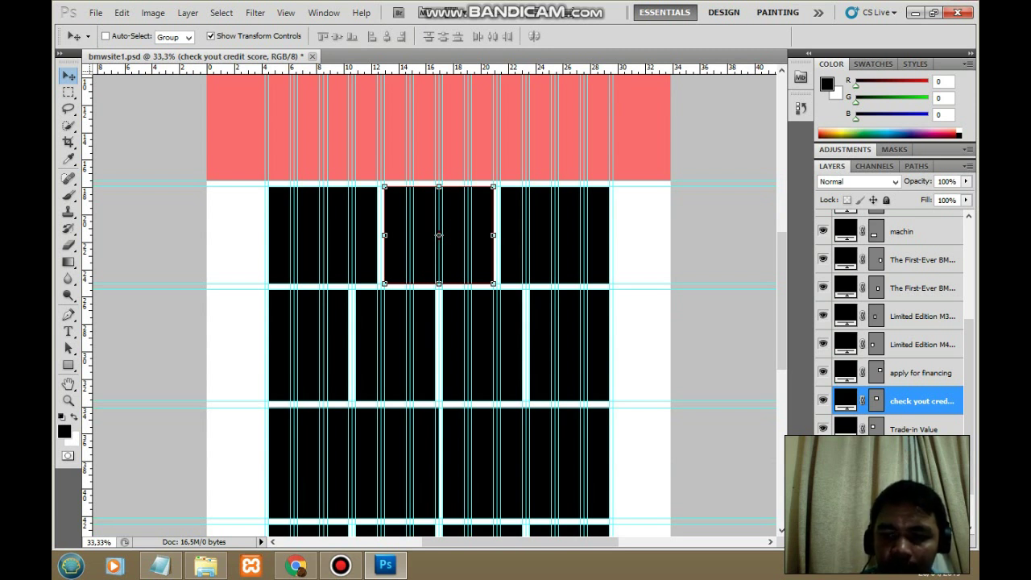
{"action": "left_click", "coordinate": [823, 373]}
{"action": "left_click", "coordinate": [823, 372]}
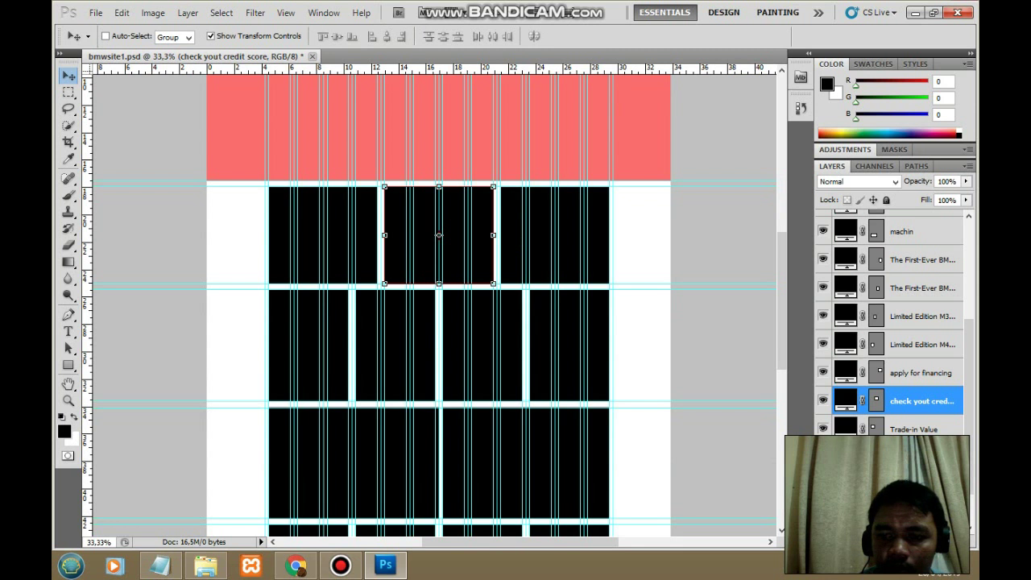
{"action": "left_click", "coordinate": [823, 344]}
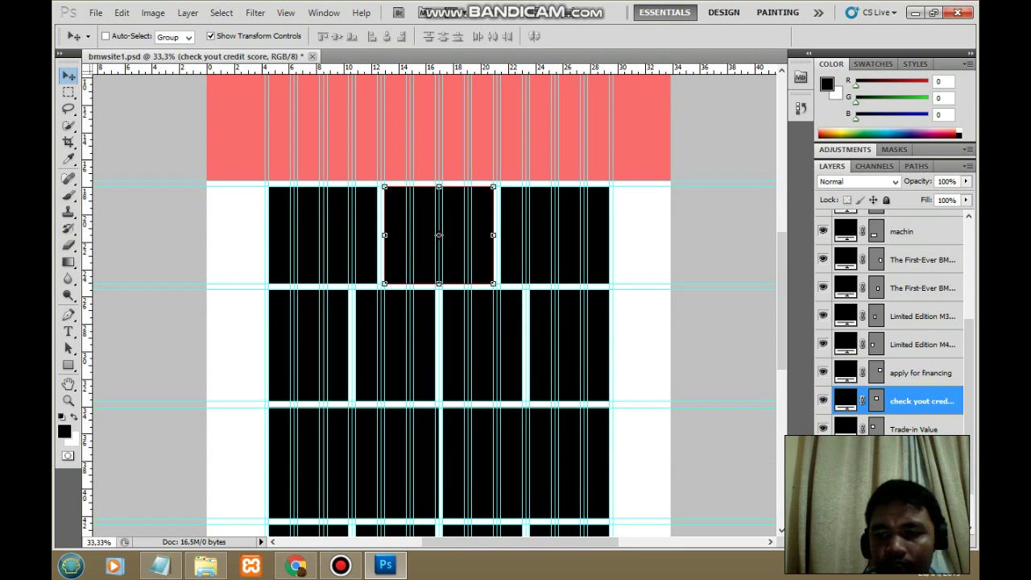
{"action": "scroll", "coordinate": [891, 322], "scroll_direction": "up", "scroll_amount": 1}
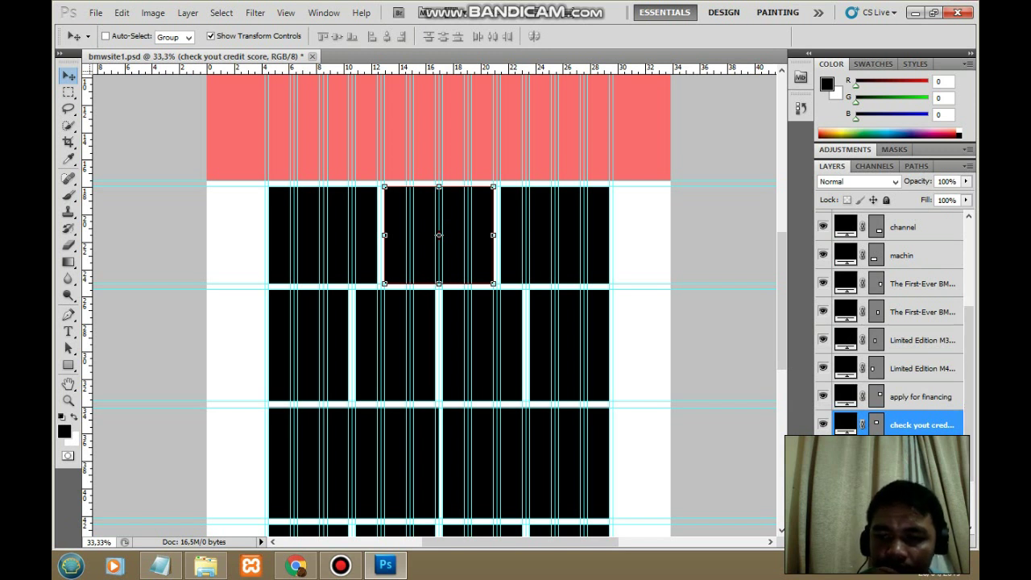
{"action": "double_click", "coordinate": [918, 369]}
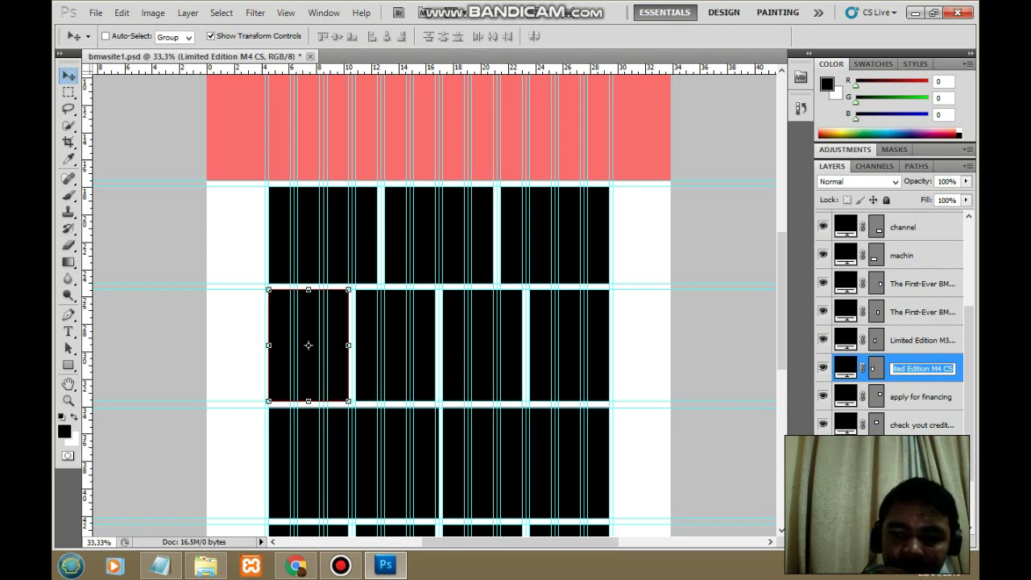
{"action": "left_click_drag", "start_coordinate": [309, 345], "coordinate": [396, 345]}
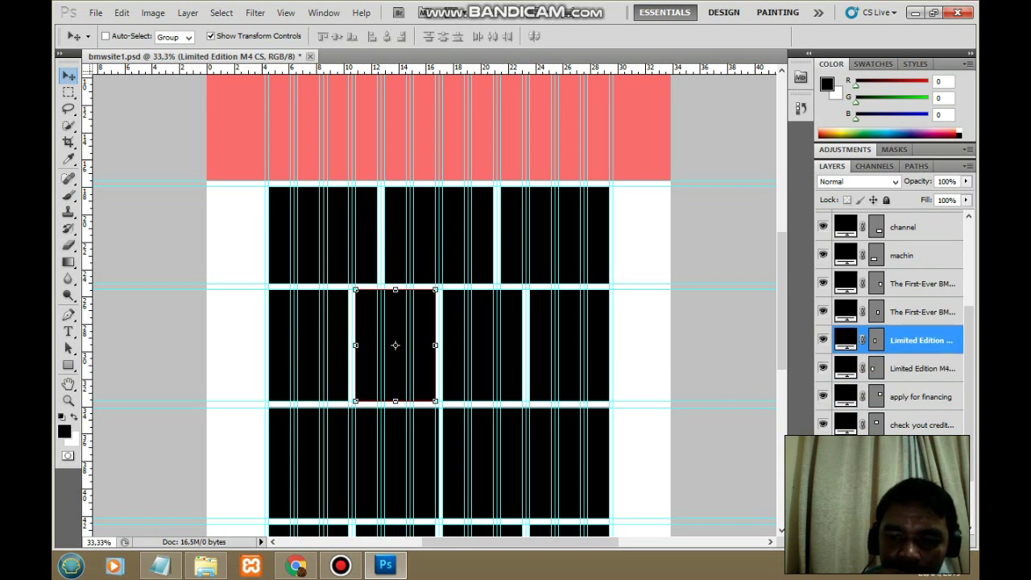
{"action": "key", "text": "h"}
{"action": "double_click", "coordinate": [951, 340]}
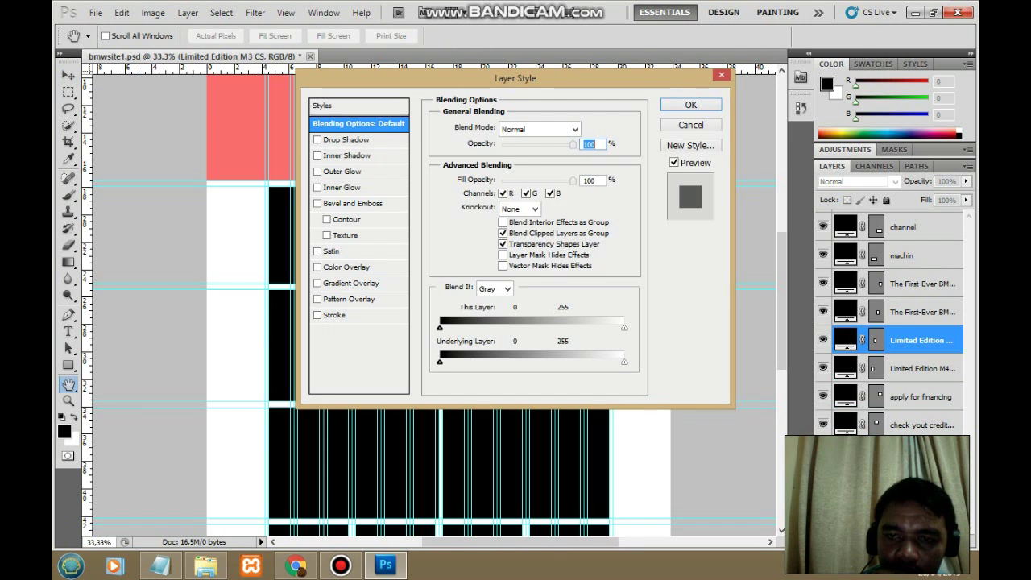
{"action": "key", "text": "Escape"}
{"action": "key", "text": "v"}
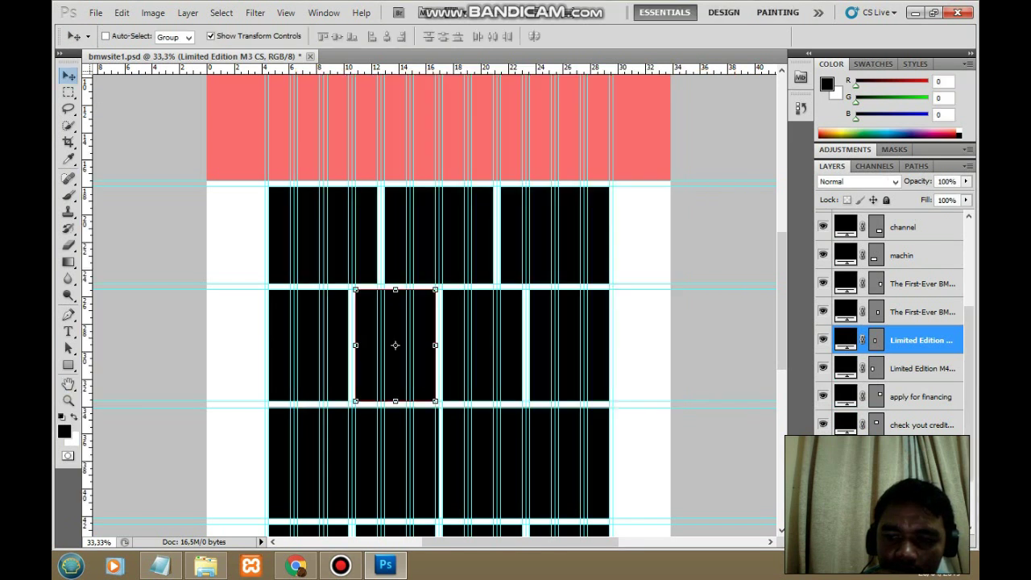
{"action": "double_click", "coordinate": [922, 340]}
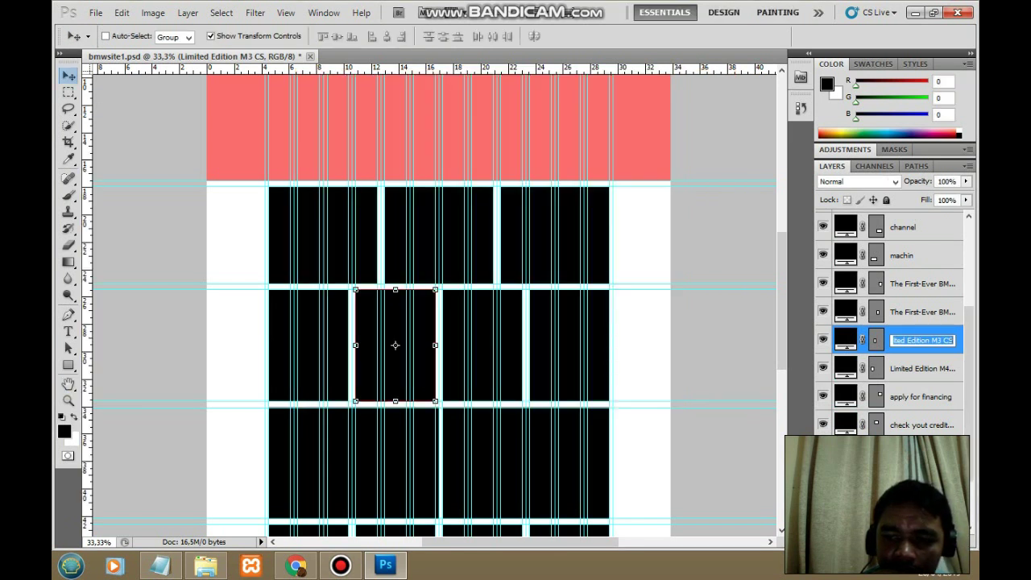
{"action": "key", "text": "shift+Tab"}
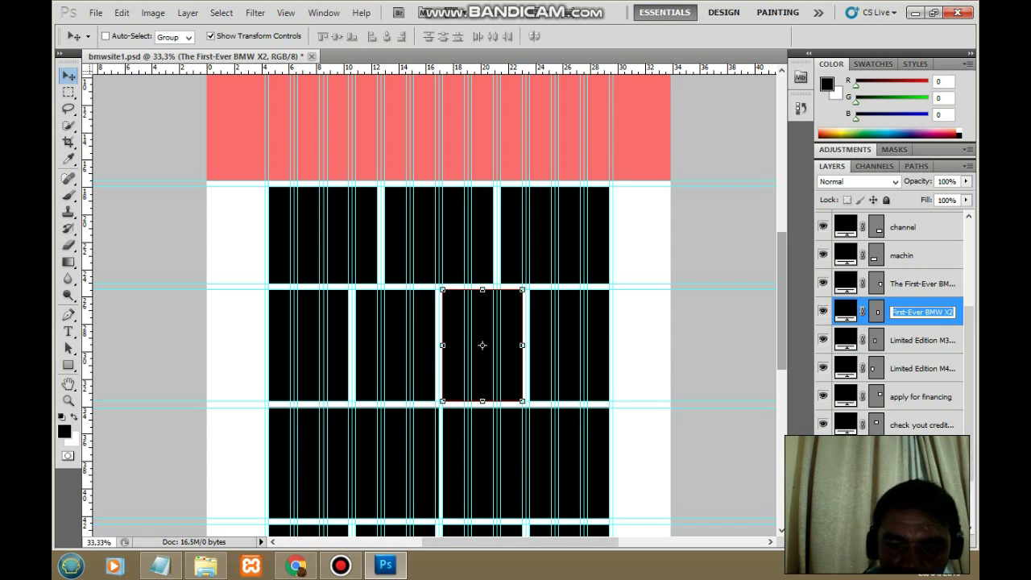
{"action": "key", "text": "Return"}
{"action": "scroll", "coordinate": [435, 307], "scroll_direction": "down", "scroll_amount": 1}
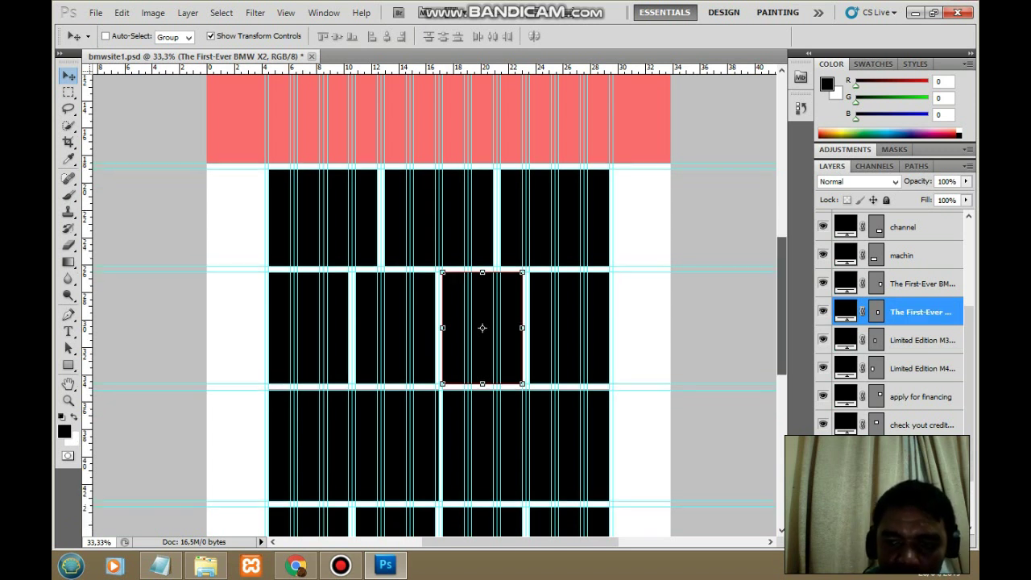
{"action": "scroll", "coordinate": [436, 307], "scroll_direction": "down", "scroll_amount": 5}
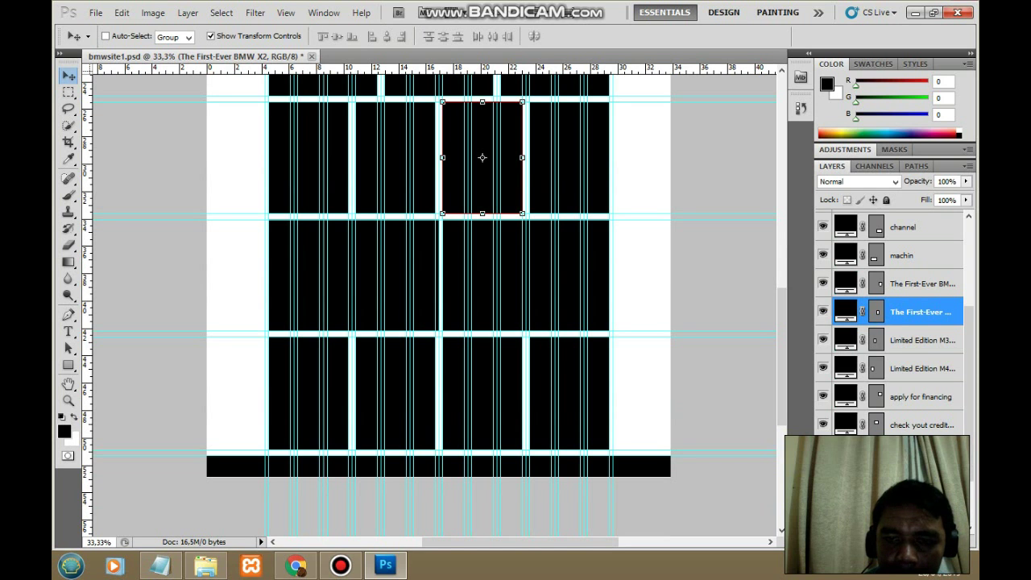
{"action": "left_click", "coordinate": [823, 254]}
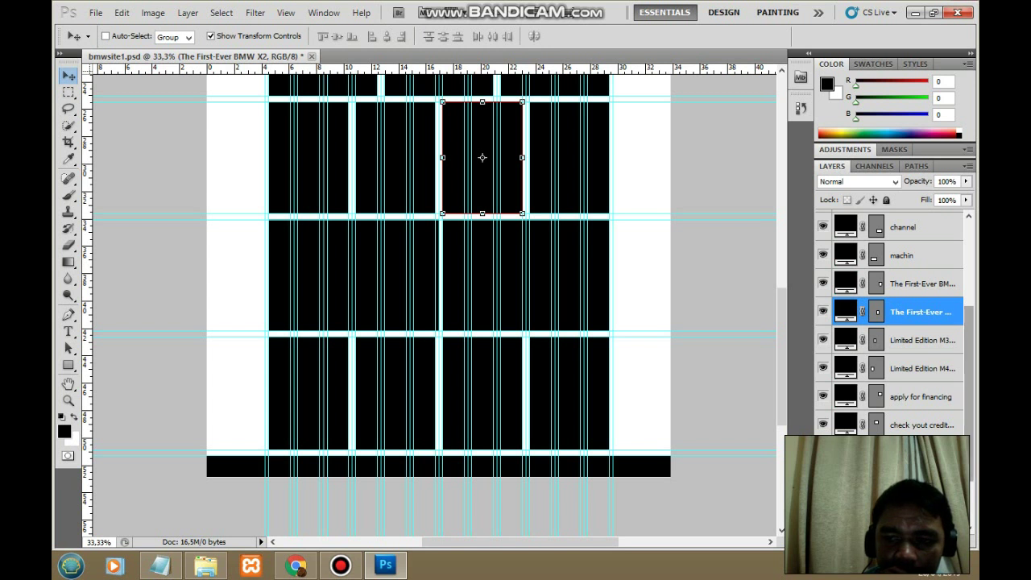
{"action": "scroll", "coordinate": [890, 322], "scroll_direction": "up", "scroll_amount": 3}
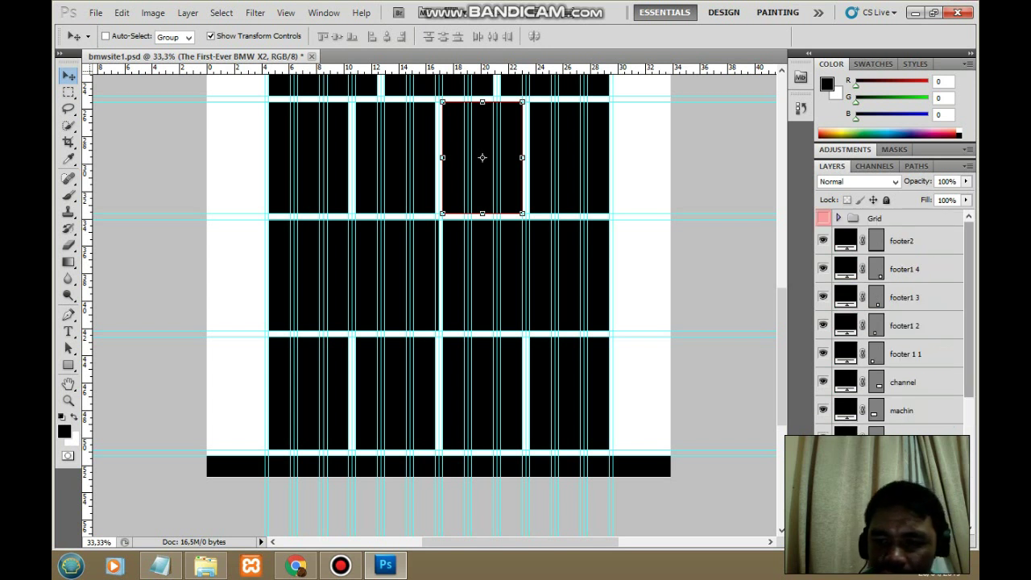
Drag the channel layer below machin and back, toggling block visibility to compare.
{"action": "scroll", "coordinate": [890, 322], "scroll_direction": "down", "scroll_amount": 1}
{"action": "left_click_drag", "start_coordinate": [904, 374], "coordinate": [903, 407]}
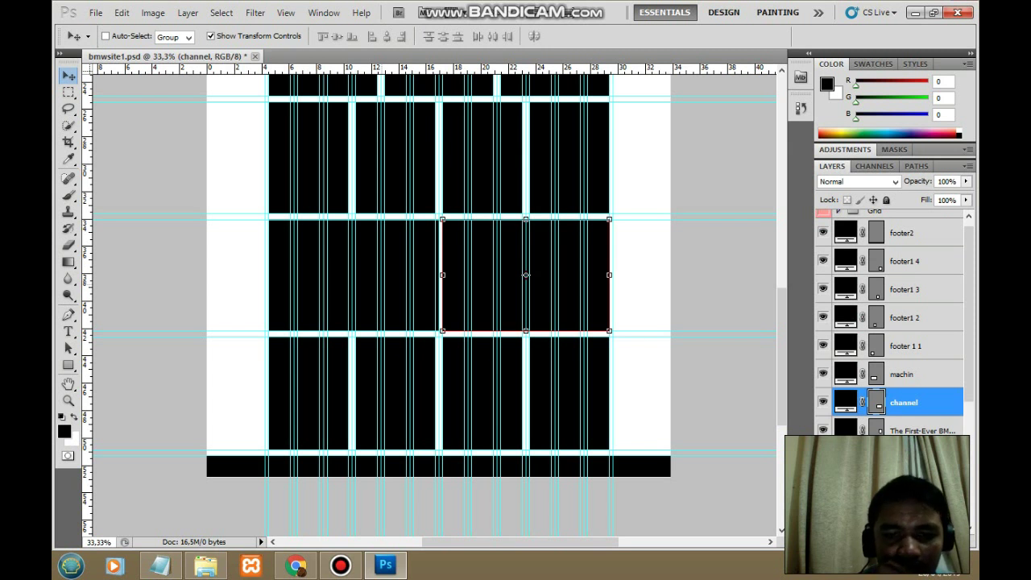
{"action": "left_click", "coordinate": [823, 402]}
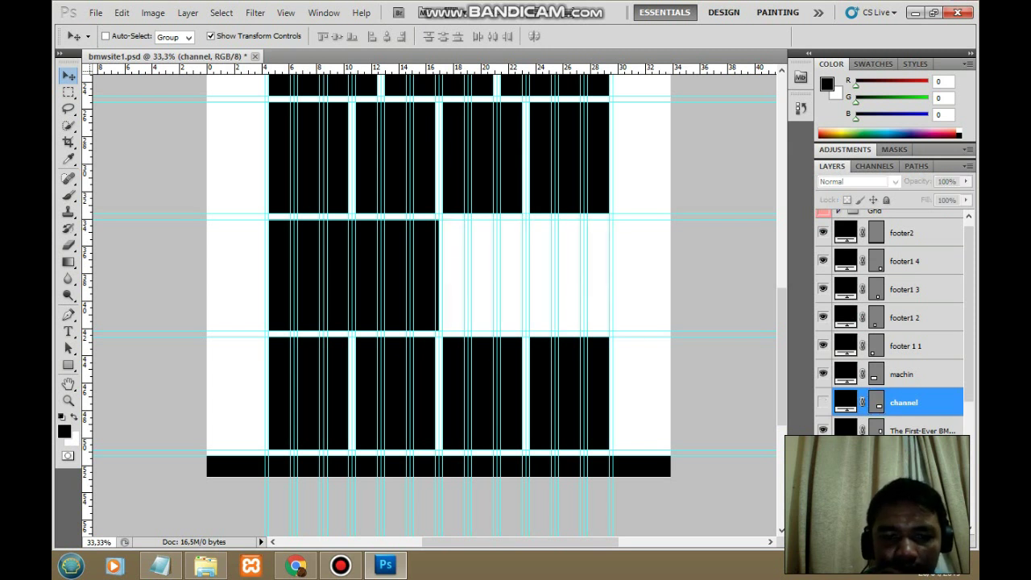
{"action": "left_click", "coordinate": [823, 402]}
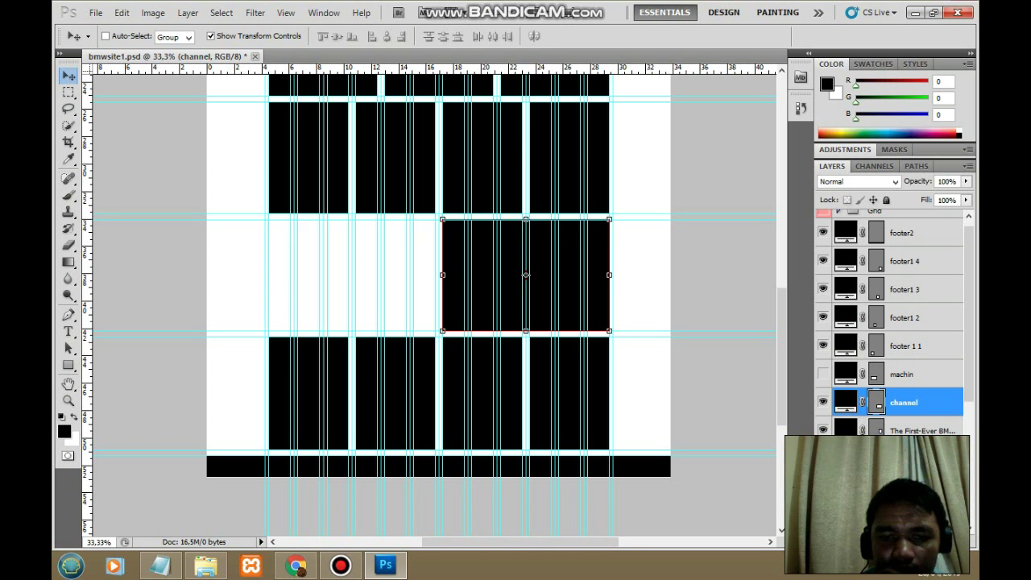
{"action": "left_click", "coordinate": [823, 374]}
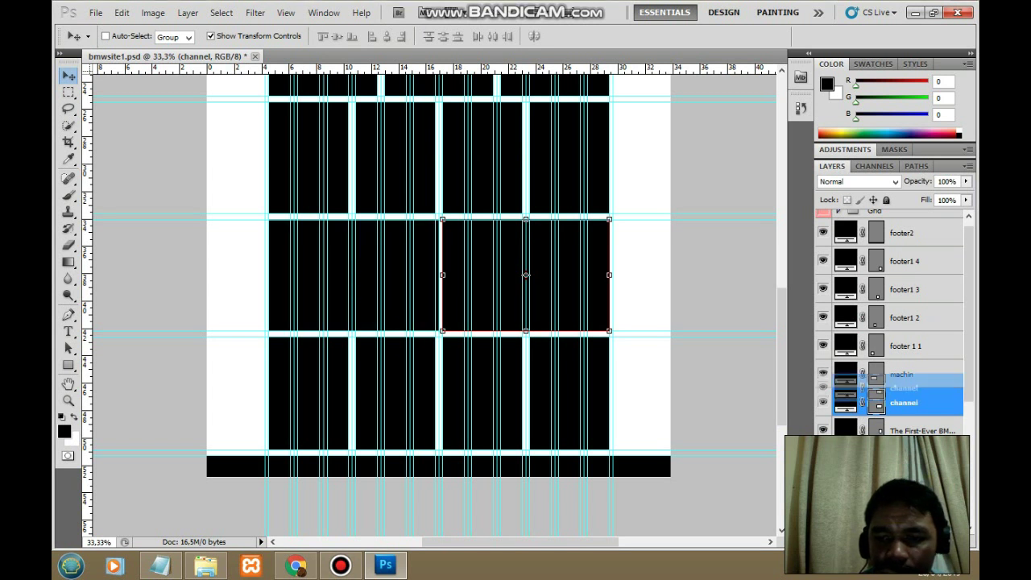
{"action": "left_click_drag", "start_coordinate": [904, 402], "coordinate": [904, 361]}
{"action": "left_click", "coordinate": [823, 402]}
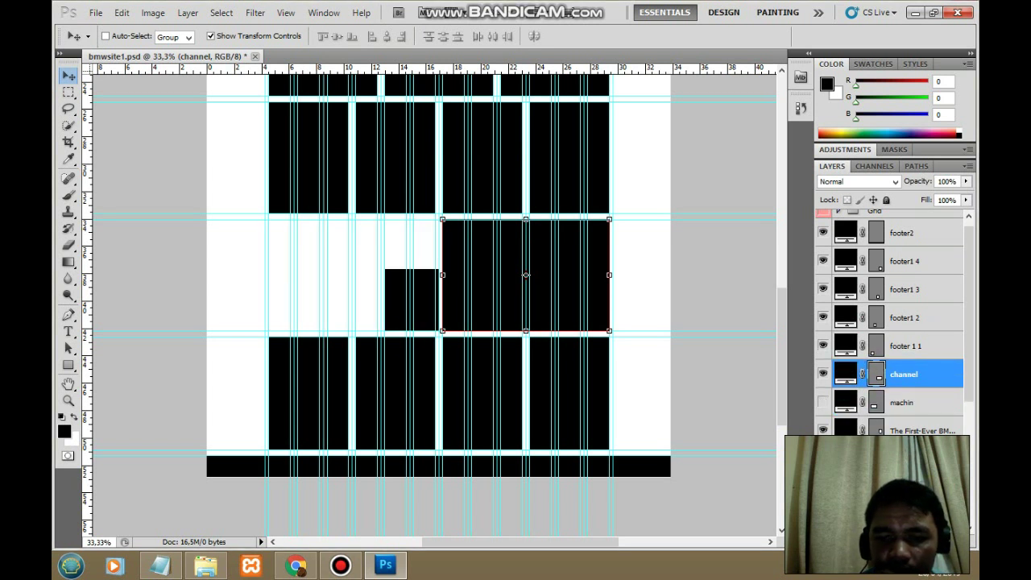
{"action": "left_click", "coordinate": [822, 402]}
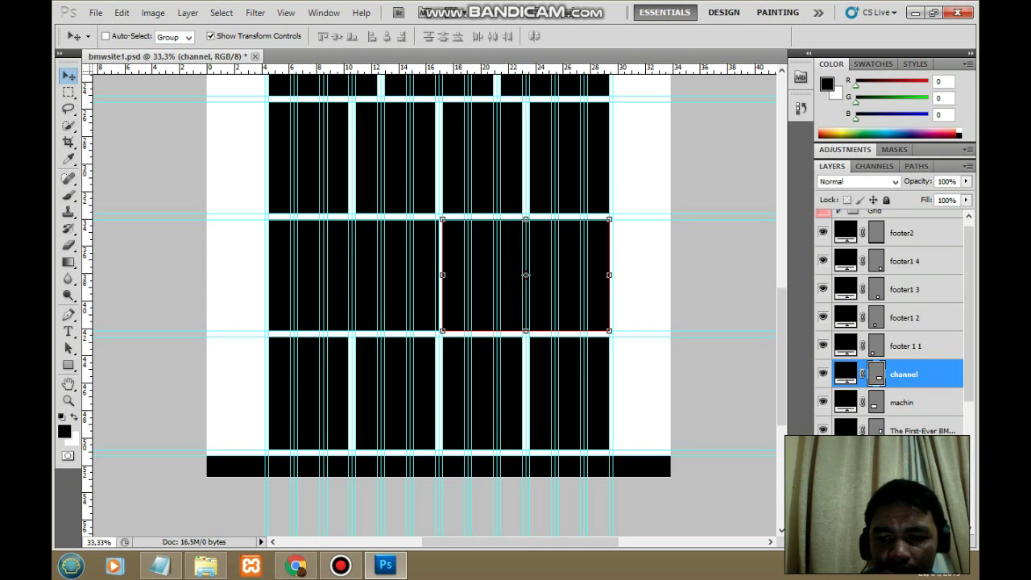
{"action": "left_click", "coordinate": [823, 402]}
{"action": "left_click", "coordinate": [823, 374]}
{"action": "left_click", "coordinate": [822, 402]}
Move the channel layer beneath machin with Ctrl+[ and recheck machin's blocks.
{"action": "key", "text": "ctrl+bracketleft"}
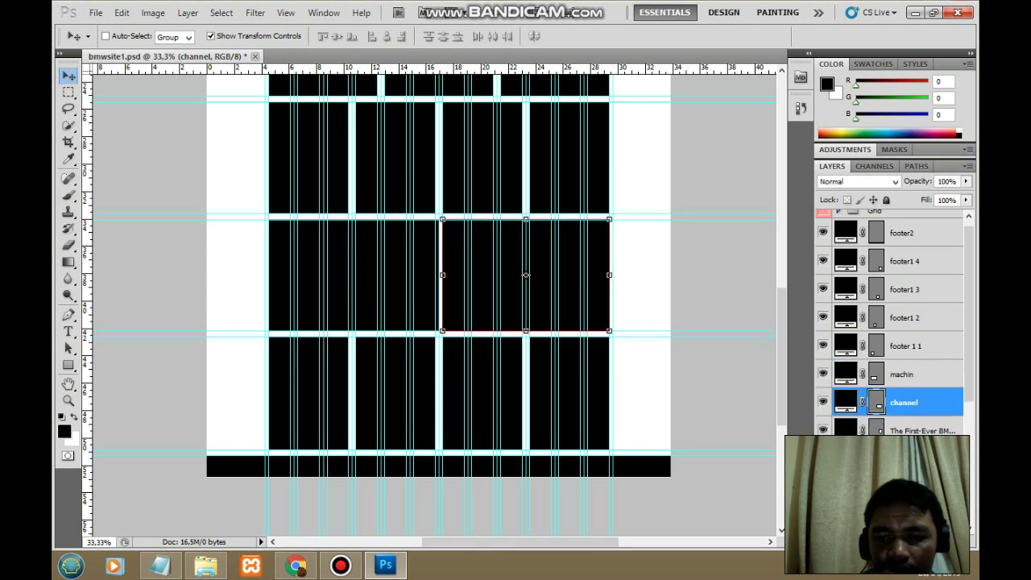
{"action": "left_click", "coordinate": [341, 566]}
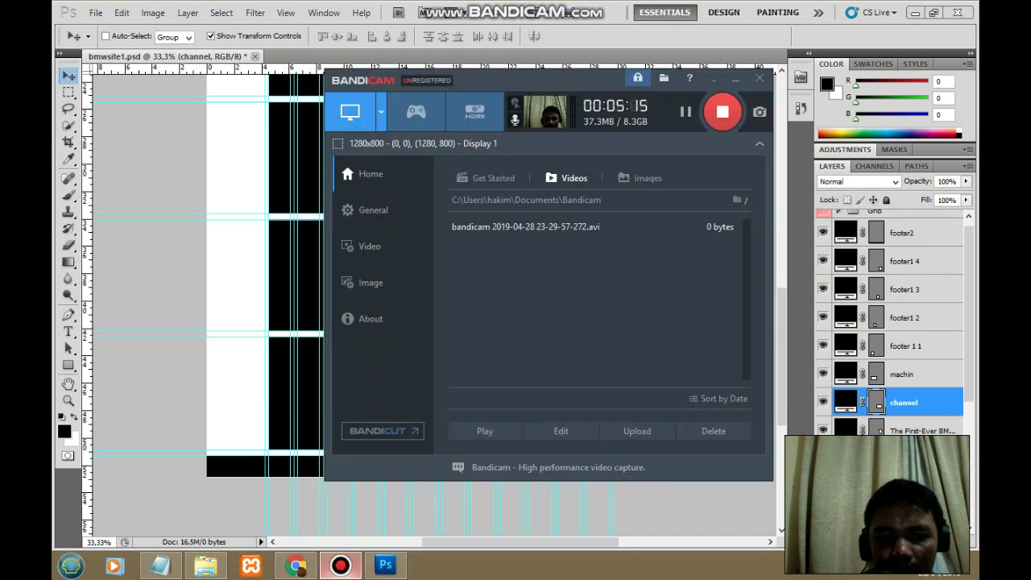
{"action": "left_click", "coordinate": [341, 565]}
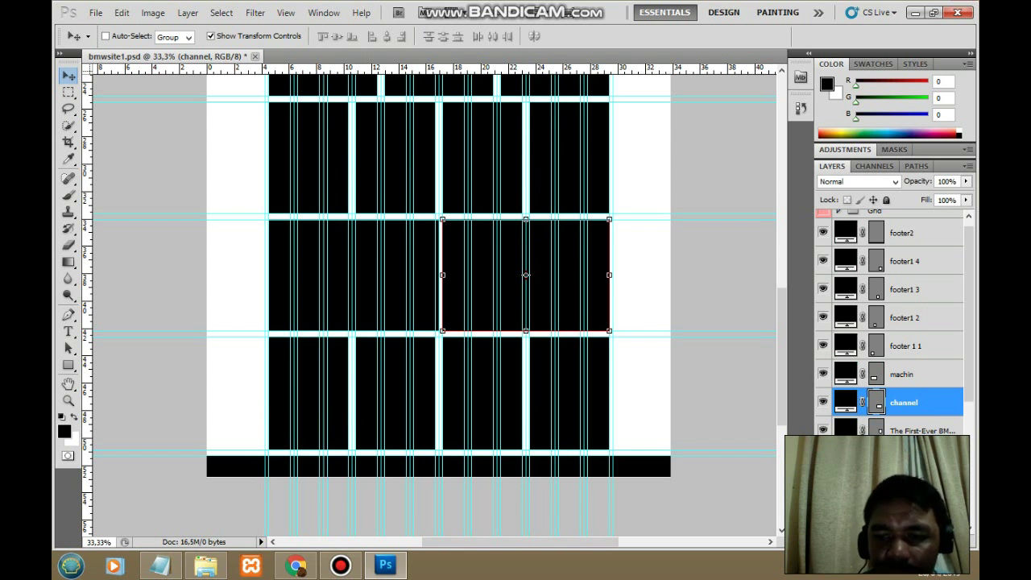
{"action": "left_click", "coordinate": [823, 373]}
{"action": "left_click", "coordinate": [823, 374]}
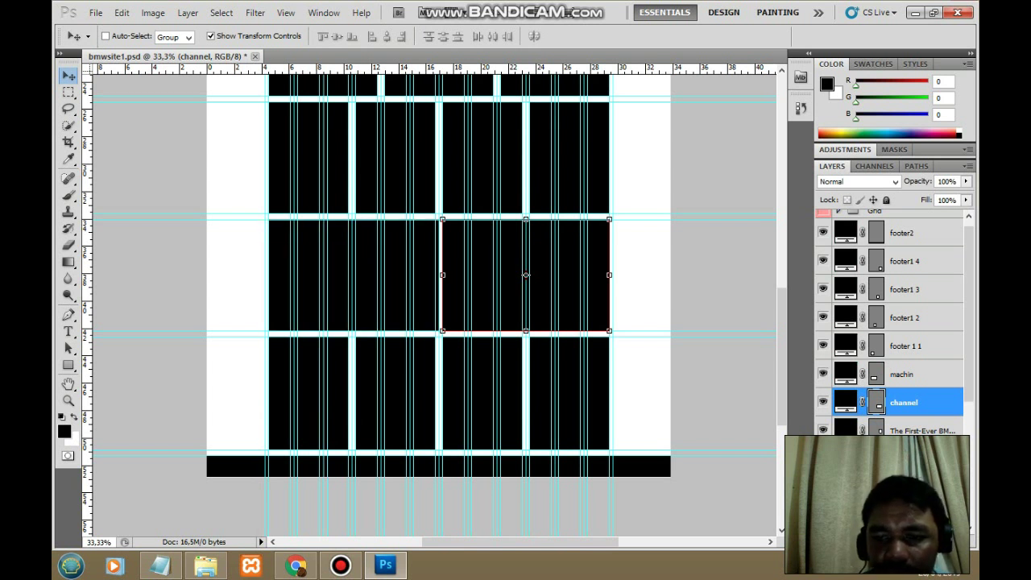
Move channel above machin with Ctrl+], then check machin, channel and footer 1 1 visibility.
{"action": "key", "text": "ctrl+bracketright"}
{"action": "key", "text": "alt+bracketleft"}
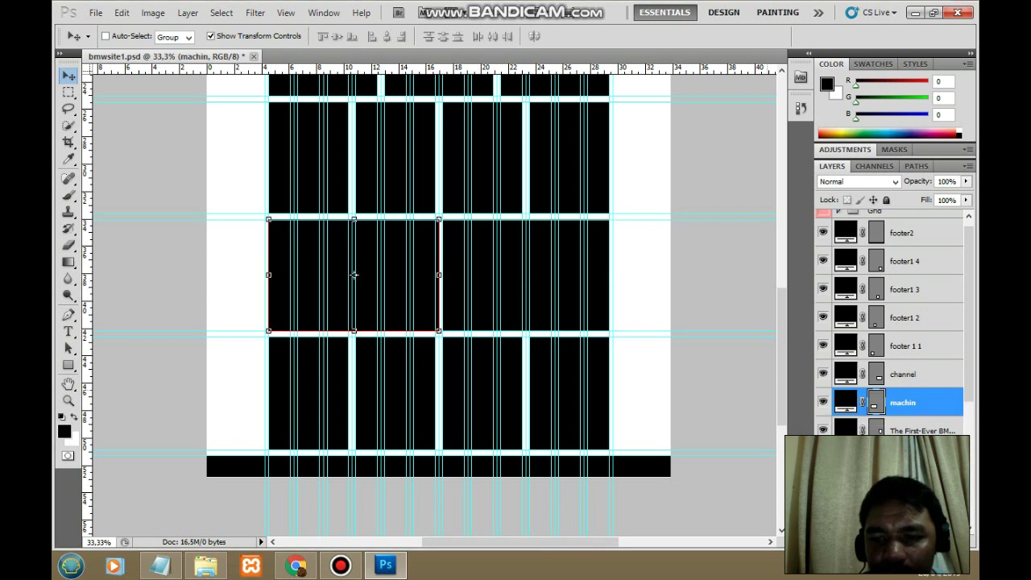
{"action": "left_click", "coordinate": [823, 402]}
{"action": "left_click", "coordinate": [823, 402]}
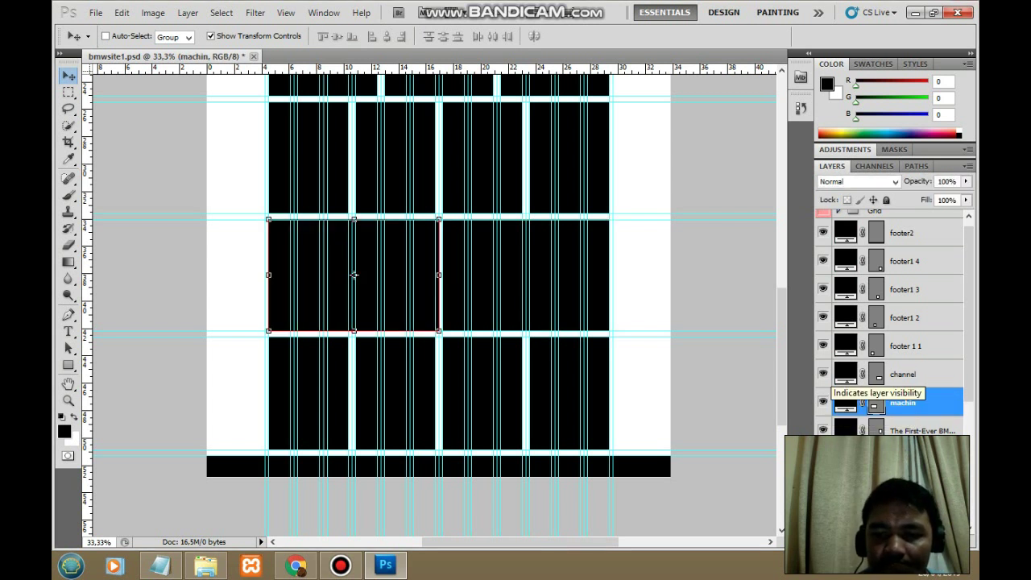
{"action": "left_click", "coordinate": [822, 374]}
{"action": "left_click", "coordinate": [822, 374]}
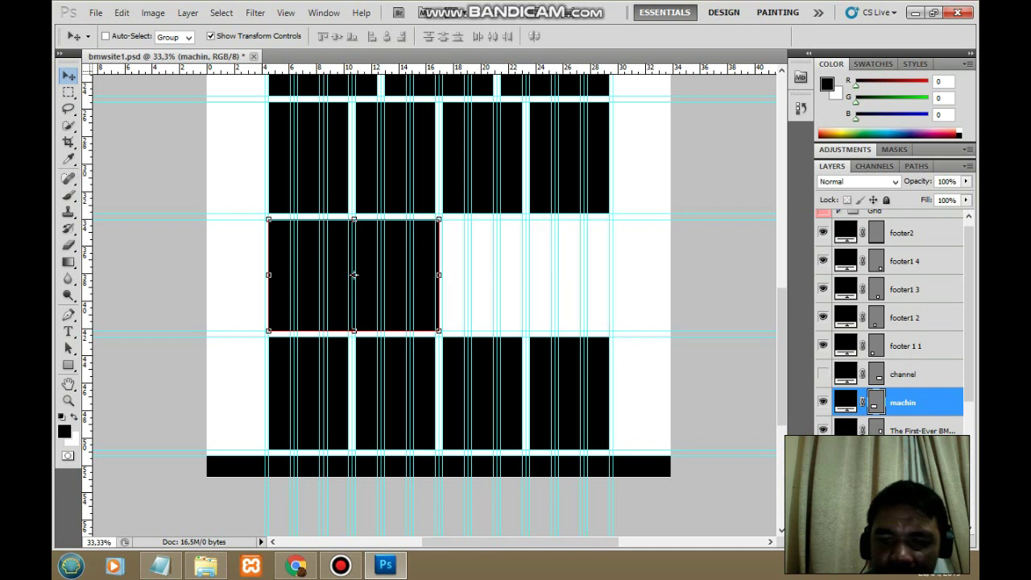
{"action": "left_click", "coordinate": [823, 374]}
{"action": "key", "text": "ctrl+z"}
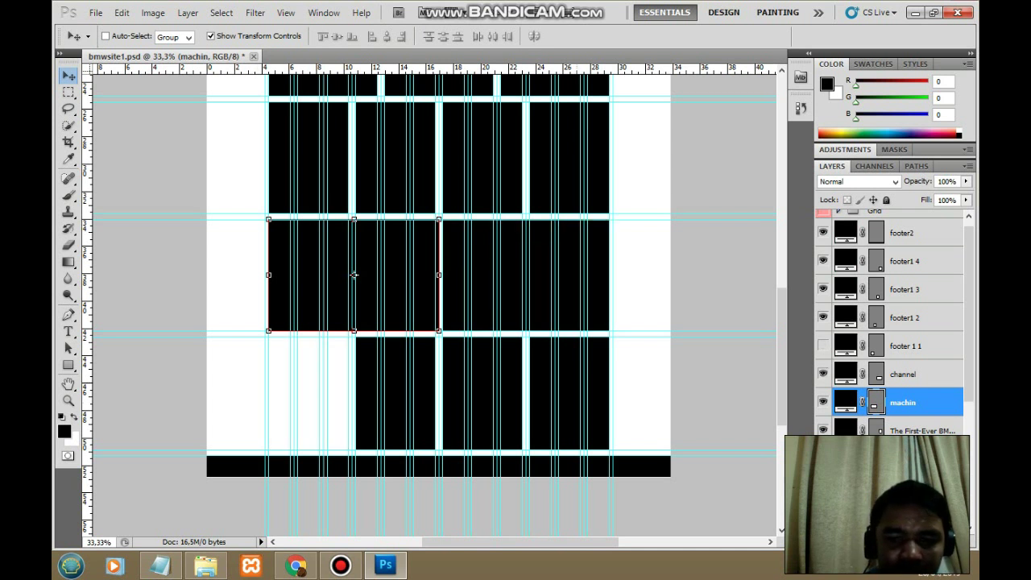
{"action": "key", "text": "ctrl+z"}
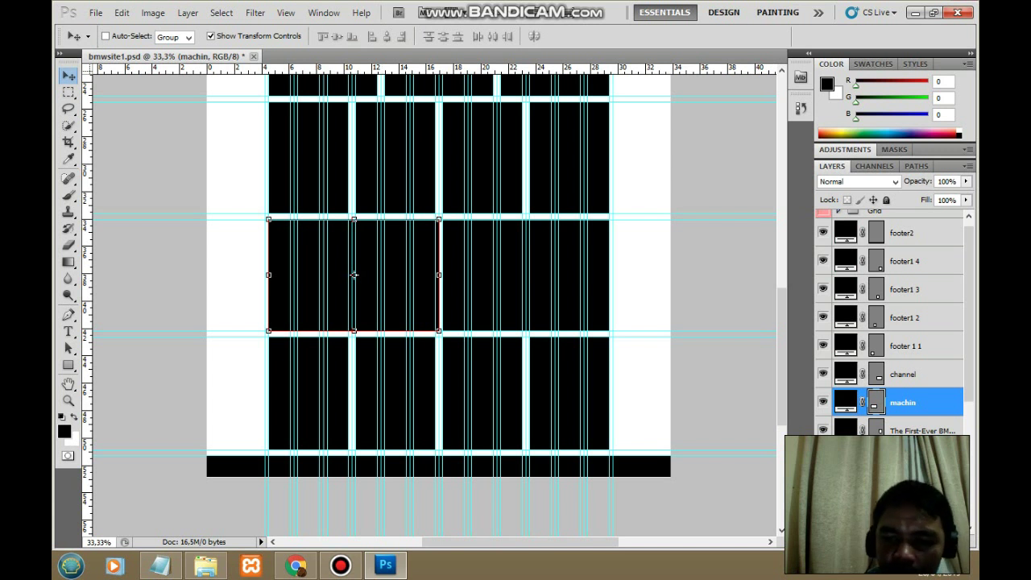
{"action": "scroll", "coordinate": [891, 323], "scroll_direction": "up", "scroll_amount": 1}
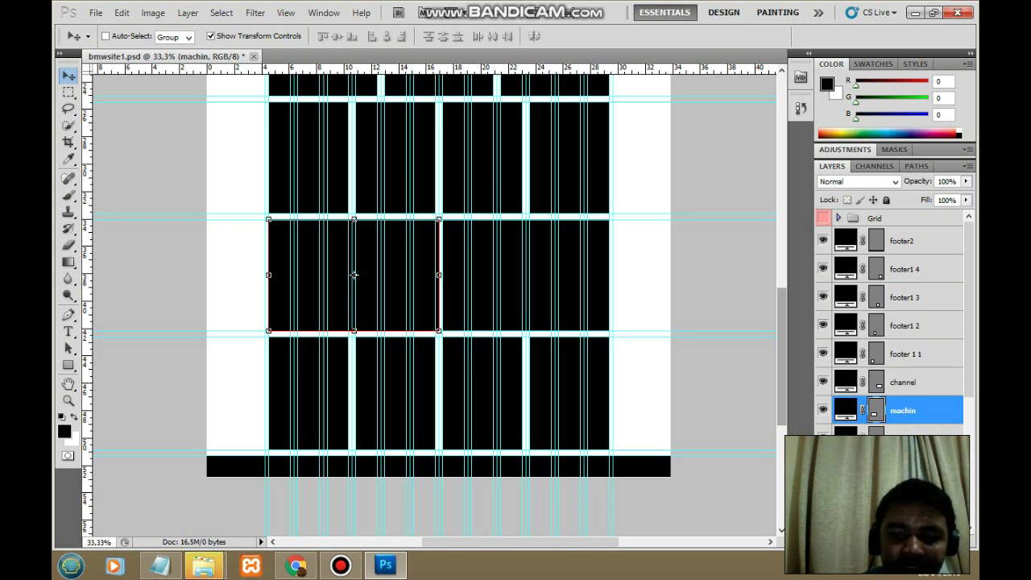
{"action": "scroll", "coordinate": [435, 306], "scroll_direction": "up", "scroll_amount": 3}
{"action": "scroll", "coordinate": [435, 306], "scroll_direction": "up", "scroll_amount": 2}
{"action": "scroll", "coordinate": [436, 306], "scroll_direction": "up", "scroll_amount": 2}
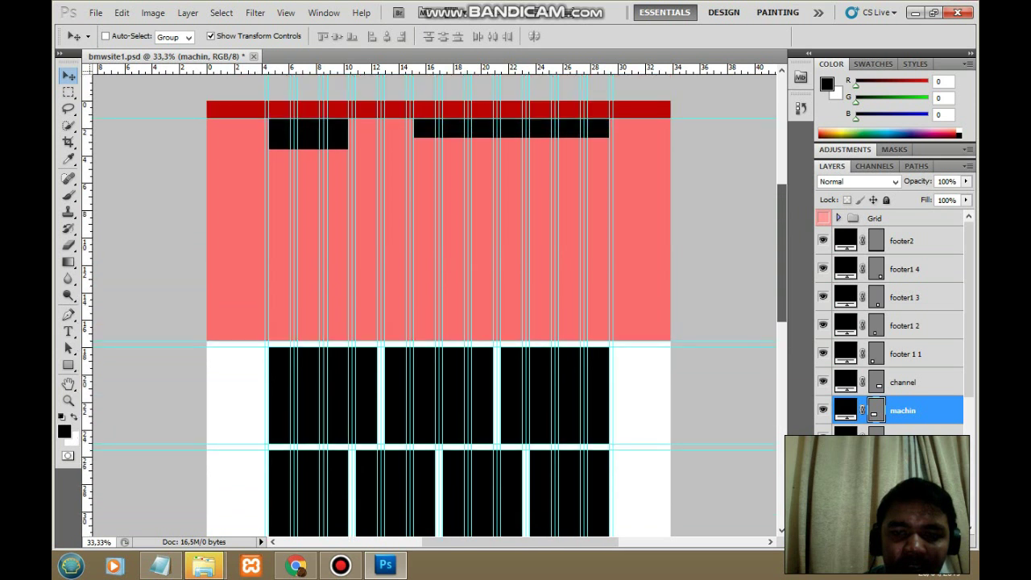
{"action": "scroll", "coordinate": [435, 306], "scroll_direction": "up", "scroll_amount": 2}
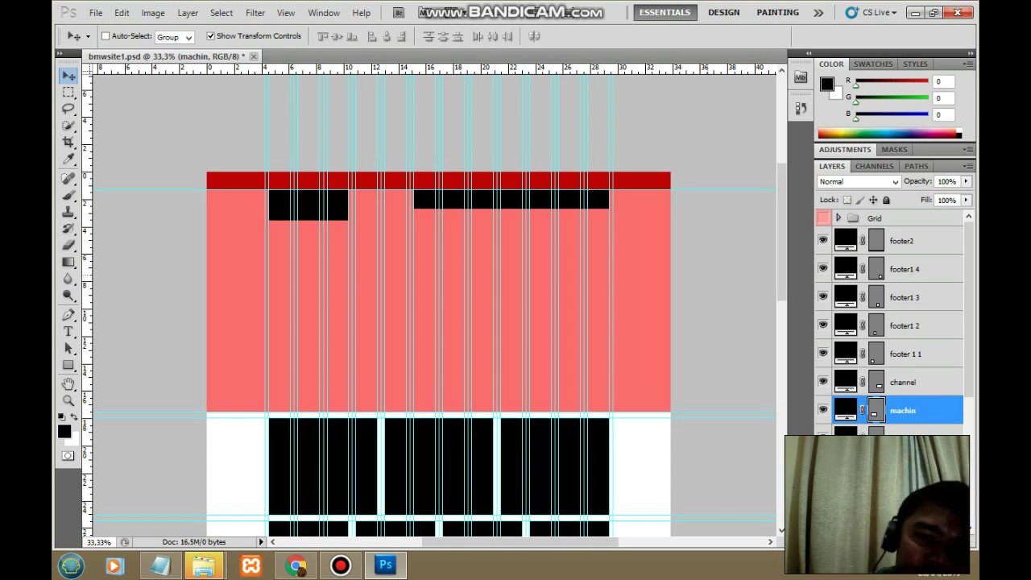
{"action": "scroll", "coordinate": [354, 378], "scroll_direction": "down", "scroll_amount": 1}
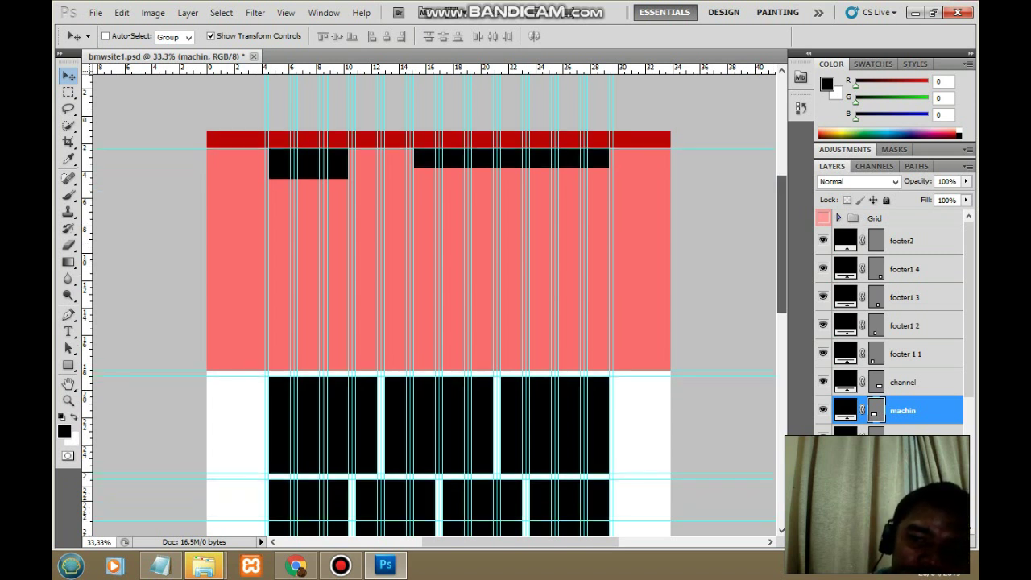
{"action": "scroll", "coordinate": [355, 379], "scroll_direction": "down", "scroll_amount": 3}
{"action": "scroll", "coordinate": [355, 378], "scroll_direction": "down", "scroll_amount": 4}
{"action": "scroll", "coordinate": [435, 301], "scroll_direction": "down", "scroll_amount": 1}
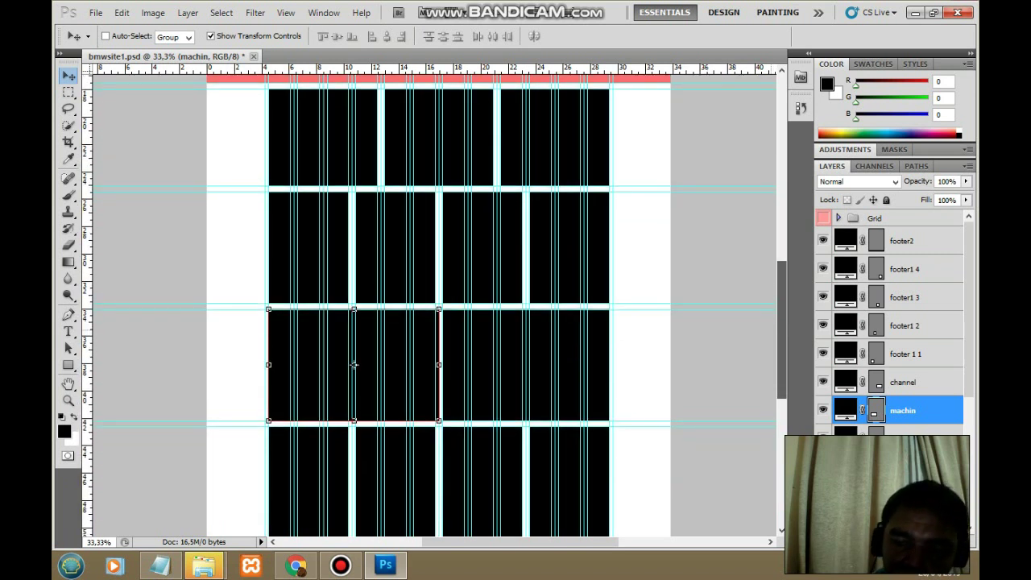
{"action": "scroll", "coordinate": [436, 300], "scroll_direction": "down", "scroll_amount": 1}
{"action": "scroll", "coordinate": [435, 300], "scroll_direction": "down", "scroll_amount": 1}
{"action": "scroll", "coordinate": [435, 301], "scroll_direction": "down", "scroll_amount": 1}
{"action": "scroll", "coordinate": [435, 301], "scroll_direction": "down", "scroll_amount": 1}
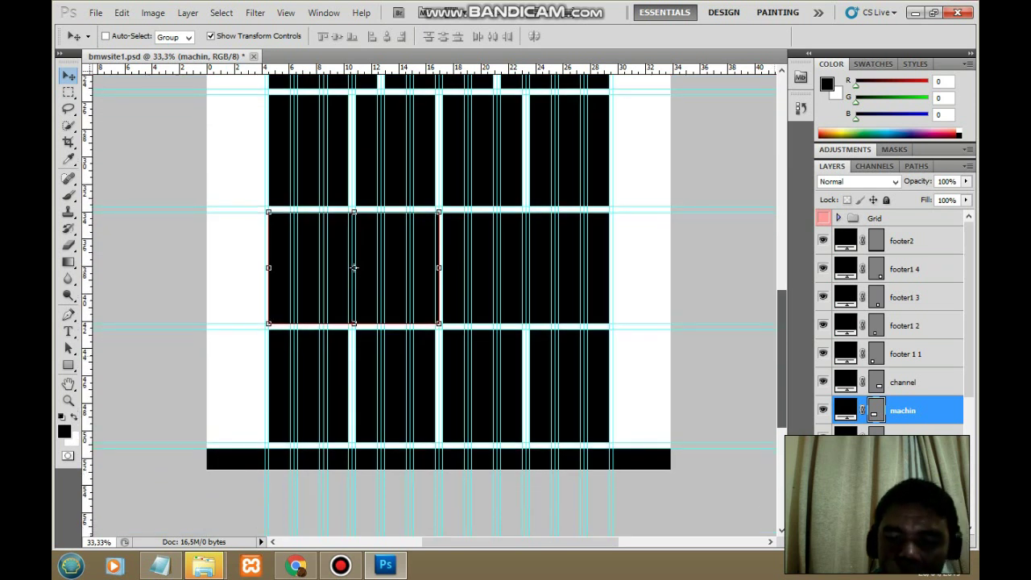
{"action": "scroll", "coordinate": [435, 301], "scroll_direction": "down", "scroll_amount": 1}
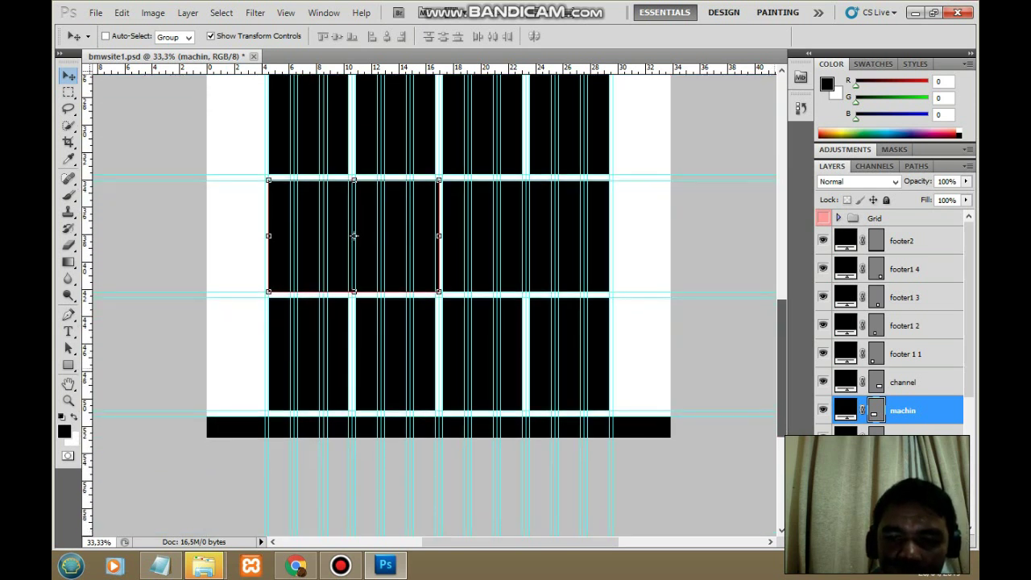
{"action": "scroll", "coordinate": [435, 300], "scroll_direction": "down", "scroll_amount": 1}
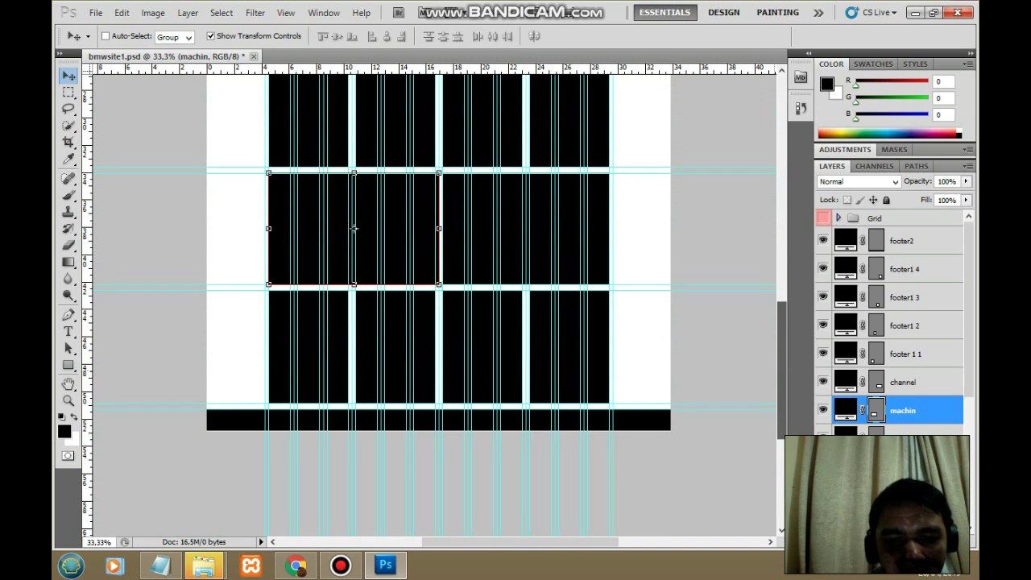
{"action": "scroll", "coordinate": [354, 229], "scroll_direction": "up", "scroll_amount": 2}
{"action": "scroll", "coordinate": [354, 229], "scroll_direction": "up", "scroll_amount": 2}
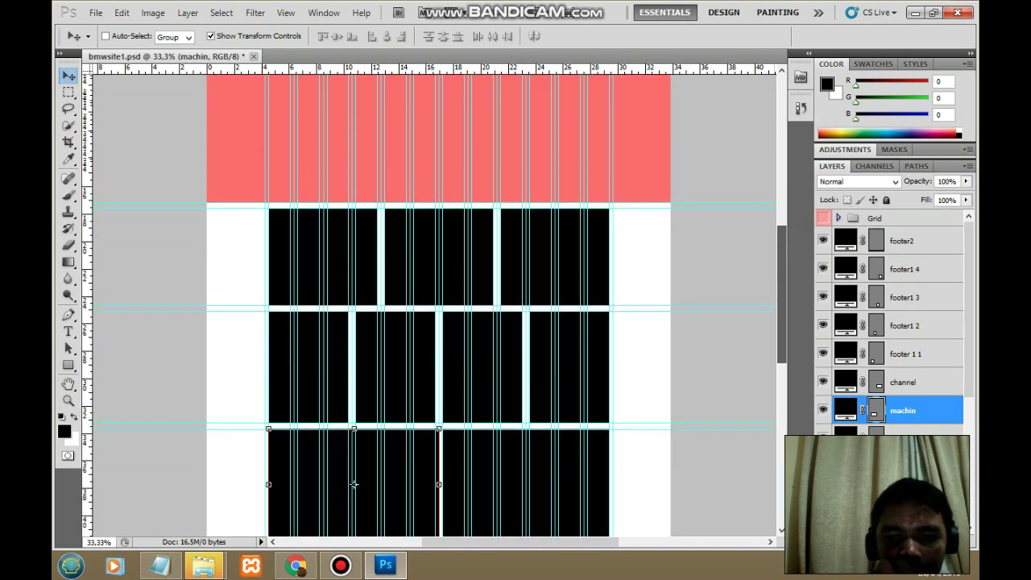
{"action": "scroll", "coordinate": [355, 229], "scroll_direction": "up", "scroll_amount": 2}
{"action": "scroll", "coordinate": [355, 228], "scroll_direction": "up", "scroll_amount": 2}
{"action": "scroll", "coordinate": [435, 306], "scroll_direction": "up", "scroll_amount": 1}
{"action": "scroll", "coordinate": [435, 307], "scroll_direction": "down", "scroll_amount": 2}
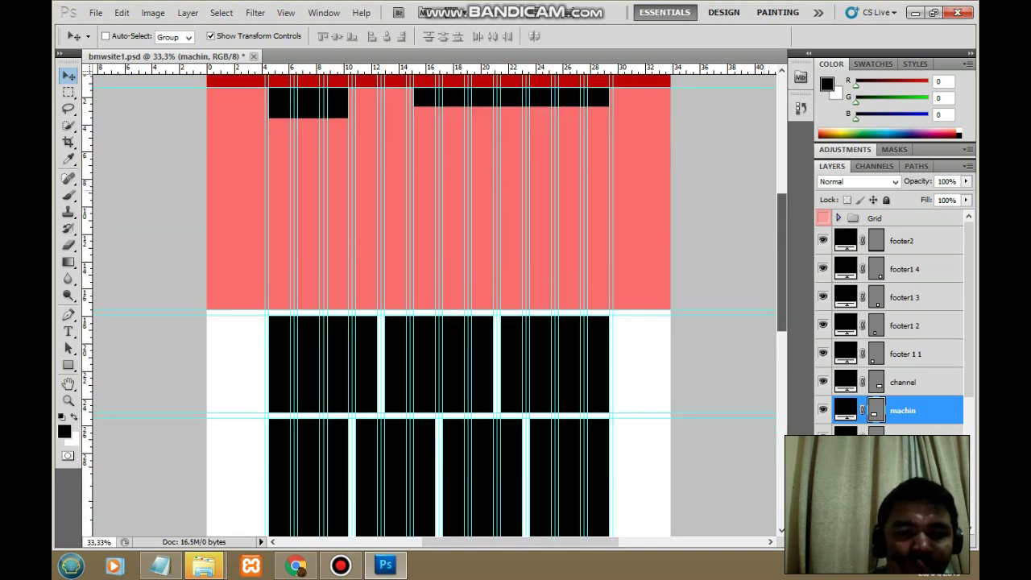
{"action": "scroll", "coordinate": [435, 306], "scroll_direction": "down", "scroll_amount": 4}
{"action": "scroll", "coordinate": [435, 306], "scroll_direction": "down", "scroll_amount": 1}
{"action": "scroll", "coordinate": [435, 307], "scroll_direction": "down", "scroll_amount": 2}
{"action": "scroll", "coordinate": [435, 307], "scroll_direction": "down", "scroll_amount": 3}
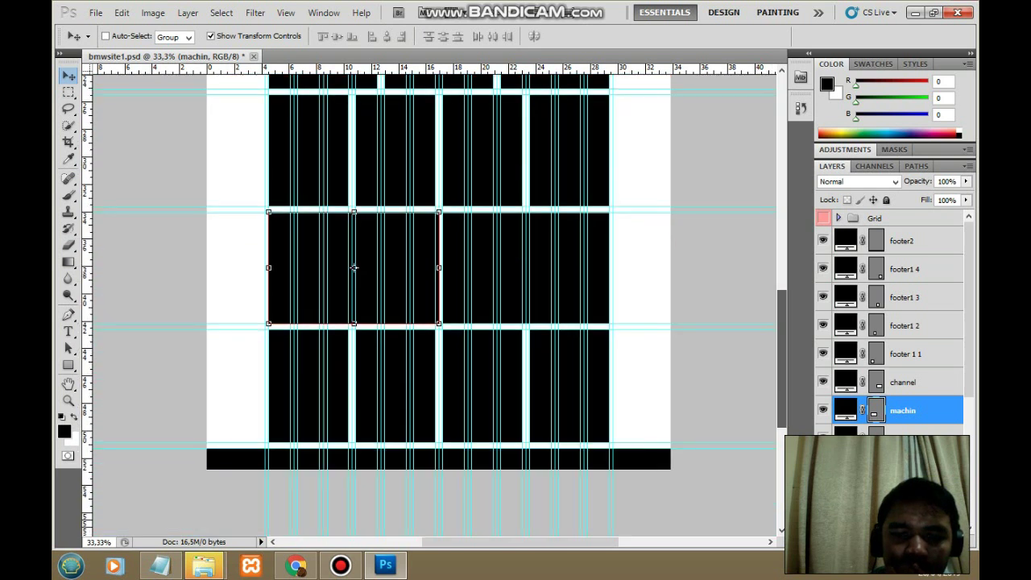
{"action": "scroll", "coordinate": [435, 306], "scroll_direction": "down", "scroll_amount": 2}
{"action": "scroll", "coordinate": [435, 306], "scroll_direction": "up", "scroll_amount": 1}
{"action": "scroll", "coordinate": [435, 307], "scroll_direction": "up", "scroll_amount": 3}
{"action": "scroll", "coordinate": [435, 306], "scroll_direction": "up", "scroll_amount": 4}
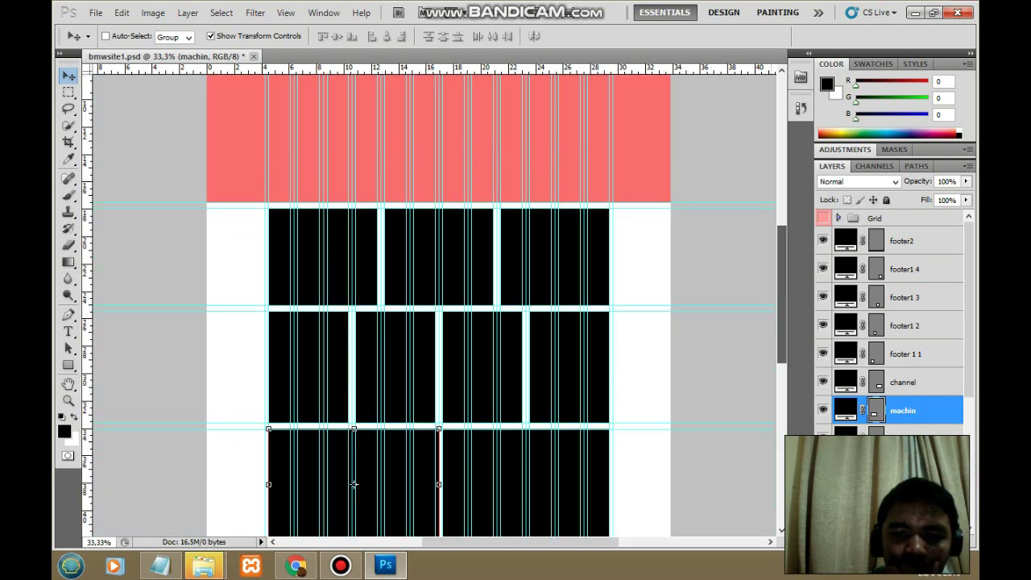
{"action": "scroll", "coordinate": [435, 306], "scroll_direction": "up", "scroll_amount": 2}
{"action": "scroll", "coordinate": [435, 306], "scroll_direction": "up", "scroll_amount": 2}
{"action": "scroll", "coordinate": [436, 306], "scroll_direction": "up", "scroll_amount": 1}
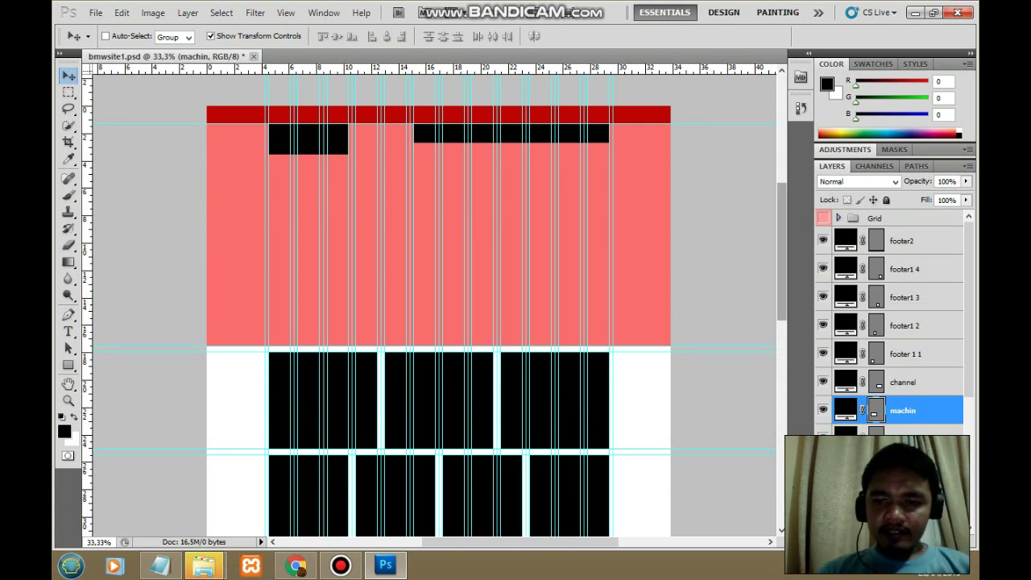
{"action": "scroll", "coordinate": [354, 238], "scroll_direction": "down", "scroll_amount": 2}
{"action": "scroll", "coordinate": [355, 238], "scroll_direction": "down", "scroll_amount": 3}
{"action": "scroll", "coordinate": [355, 238], "scroll_direction": "down", "scroll_amount": 4}
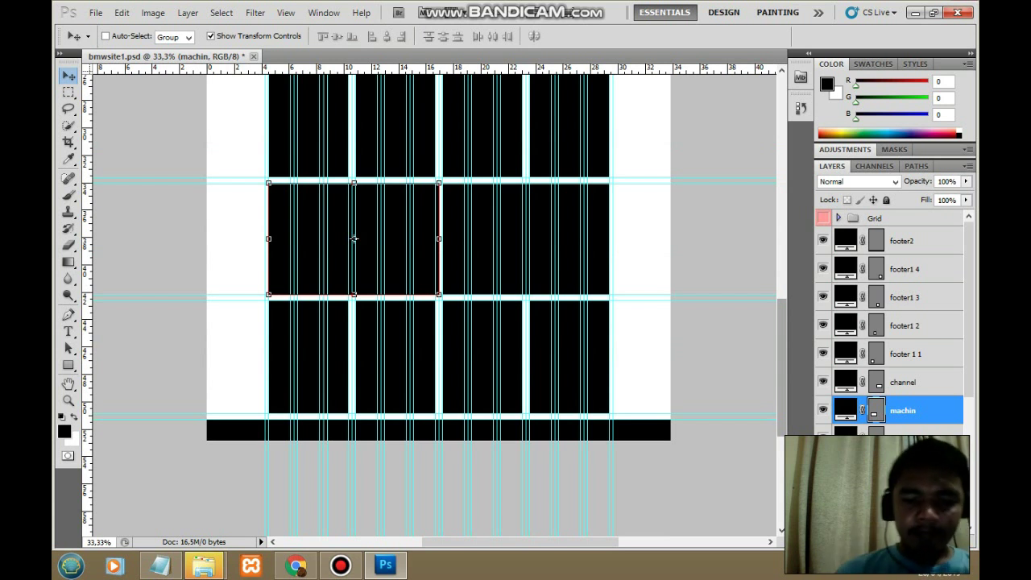
Minimize and restore the Bandicam window repeatedly, leaving it open over the mockup.
{"action": "left_click", "coordinate": [341, 565]}
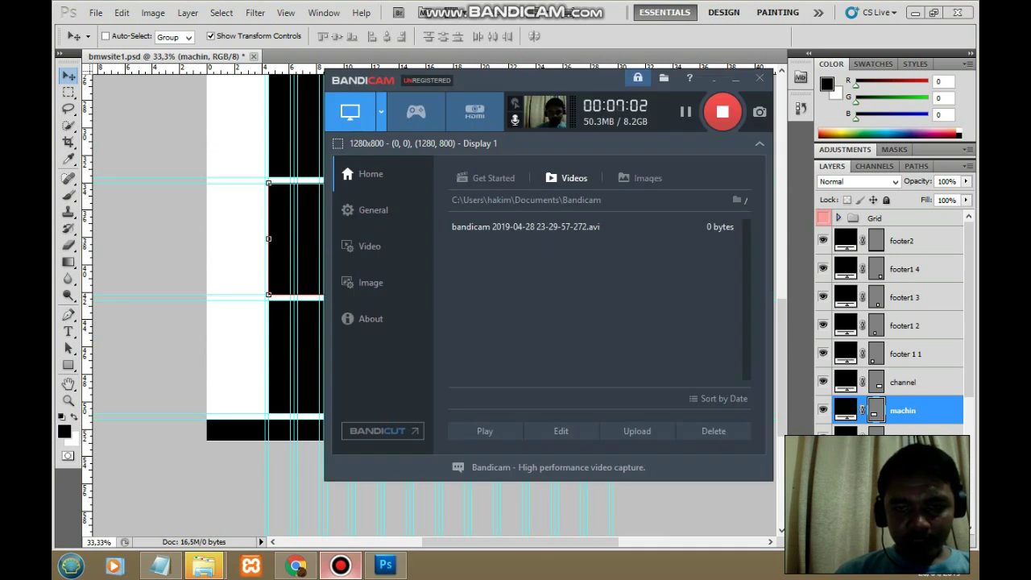
{"action": "left_click", "coordinate": [340, 565]}
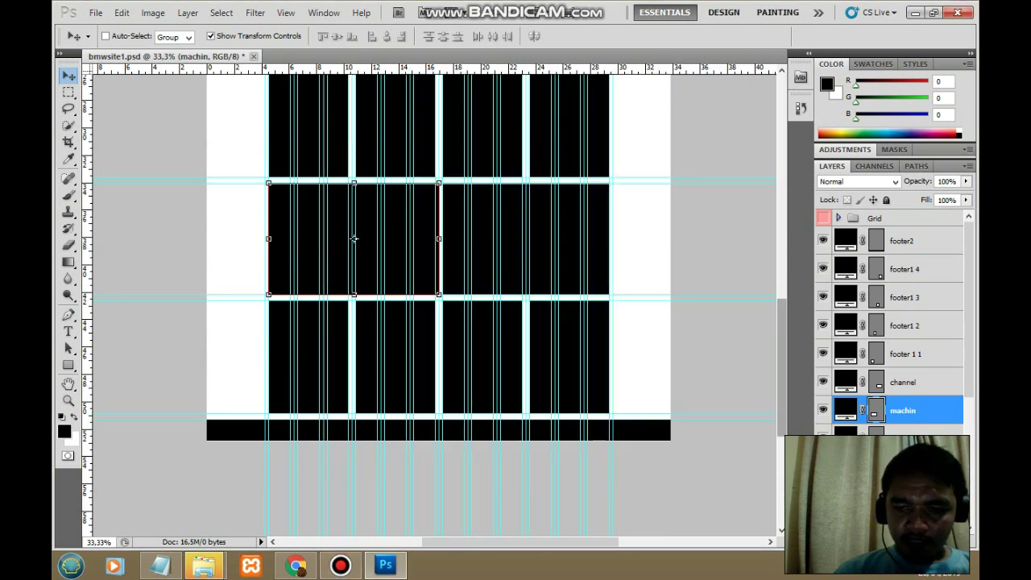
{"action": "left_click_drag", "start_coordinate": [782, 368], "coordinate": [781, 345]}
{"action": "scroll", "coordinate": [439, 306], "scroll_direction": "up", "scroll_amount": 10}
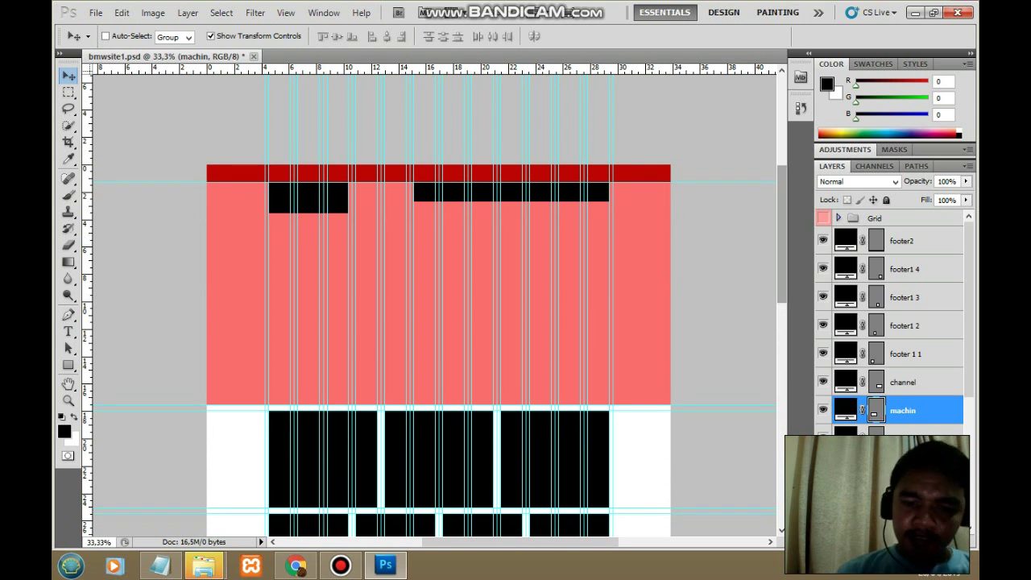
{"action": "left_click", "coordinate": [340, 565]}
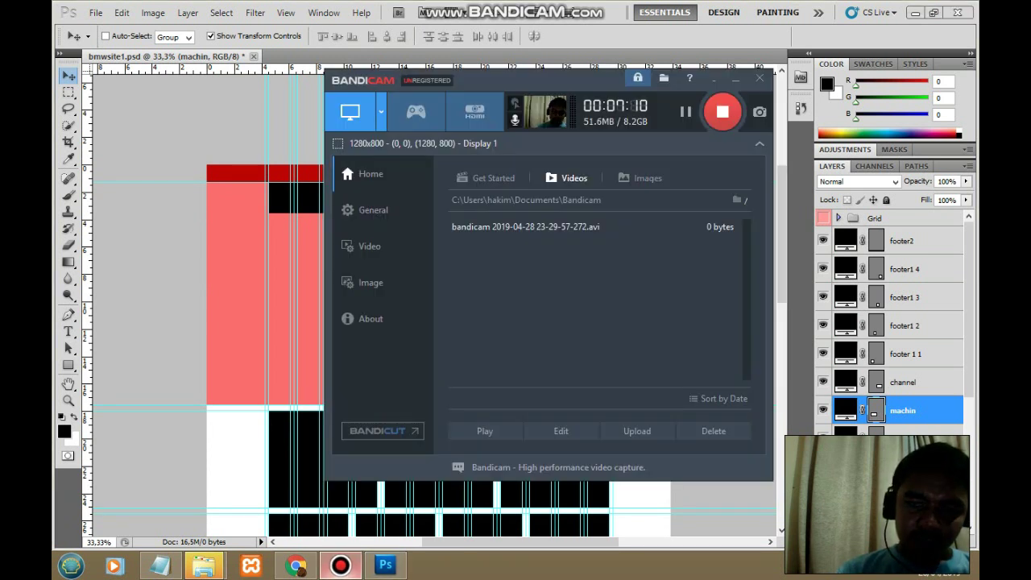
{"action": "left_click", "coordinate": [341, 565]}
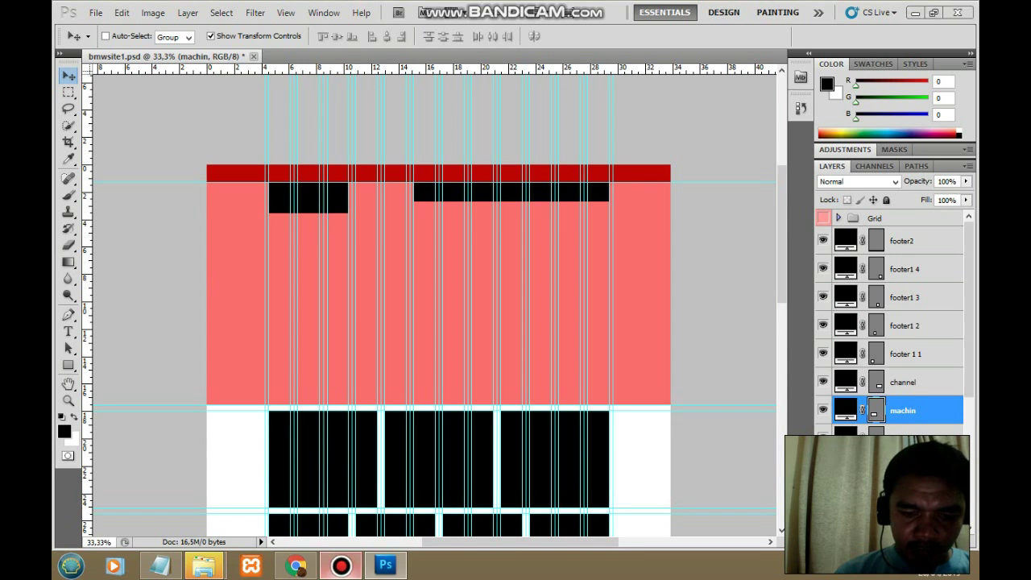
{"action": "left_click", "coordinate": [340, 565]}
{"action": "left_click", "coordinate": [341, 564]}
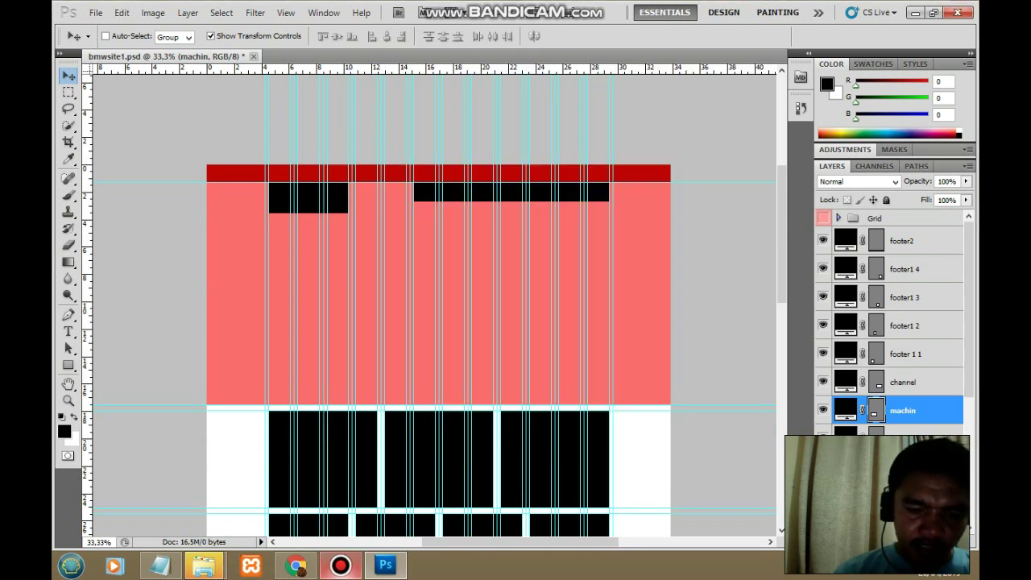
{"action": "left_click", "coordinate": [341, 565]}
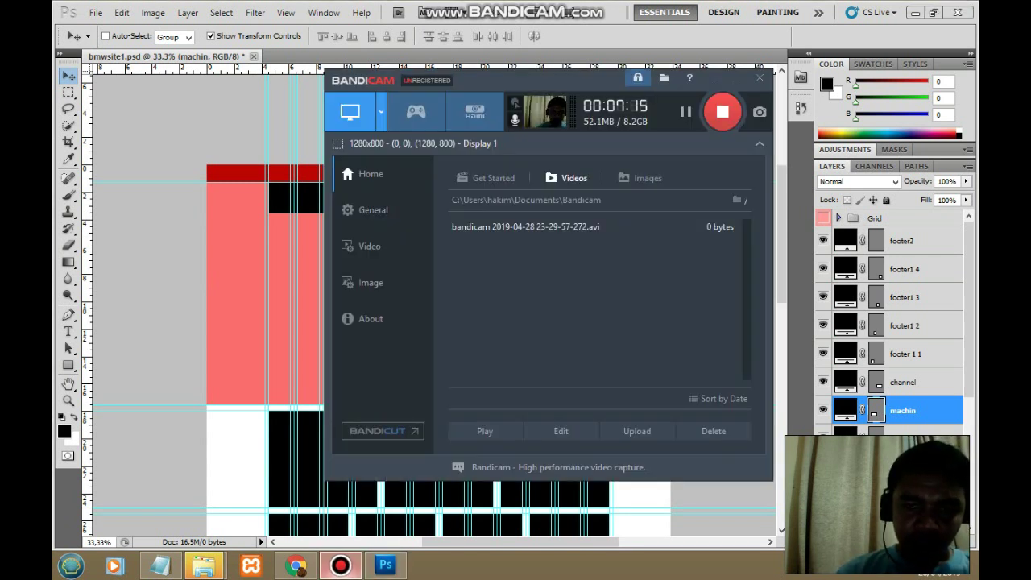